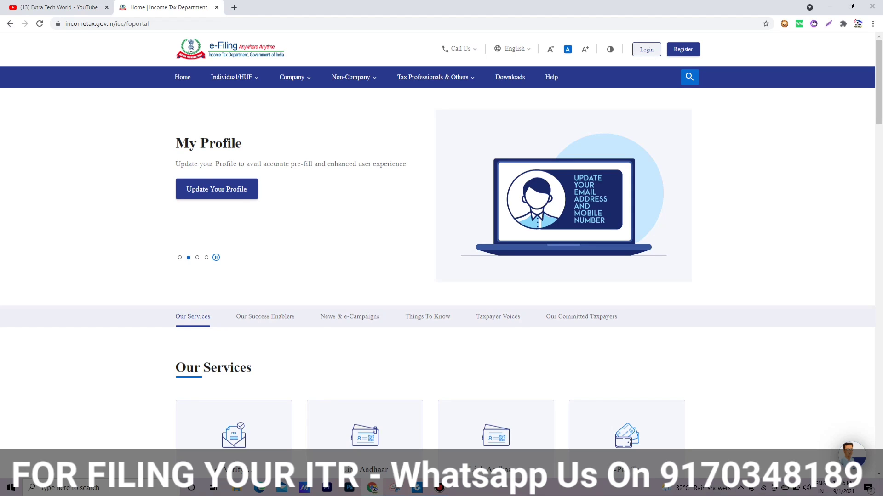
Step: Sign in with the taxpayer's PAN as User ID, accept the secure access message, and begin entering the password
left_click(646, 49)
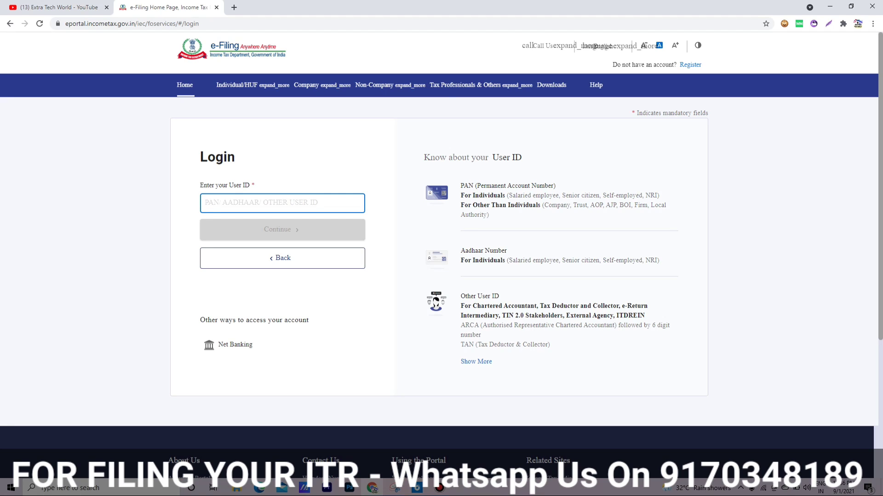
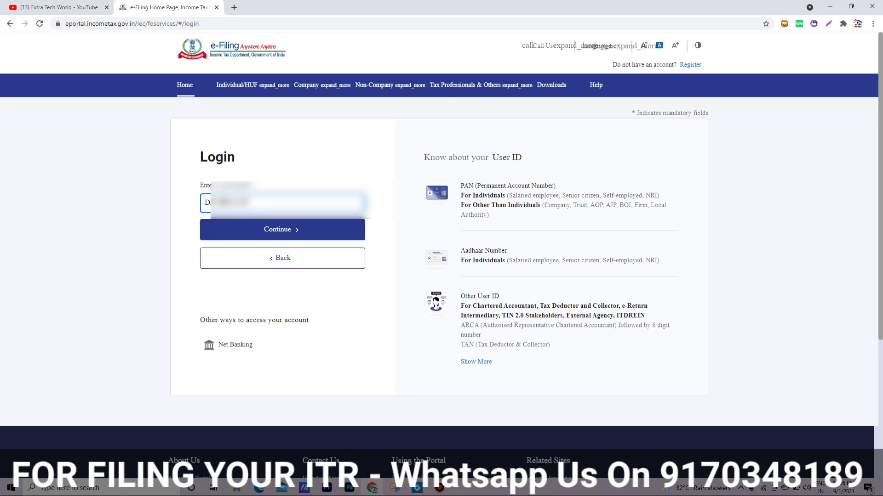
key("Return")
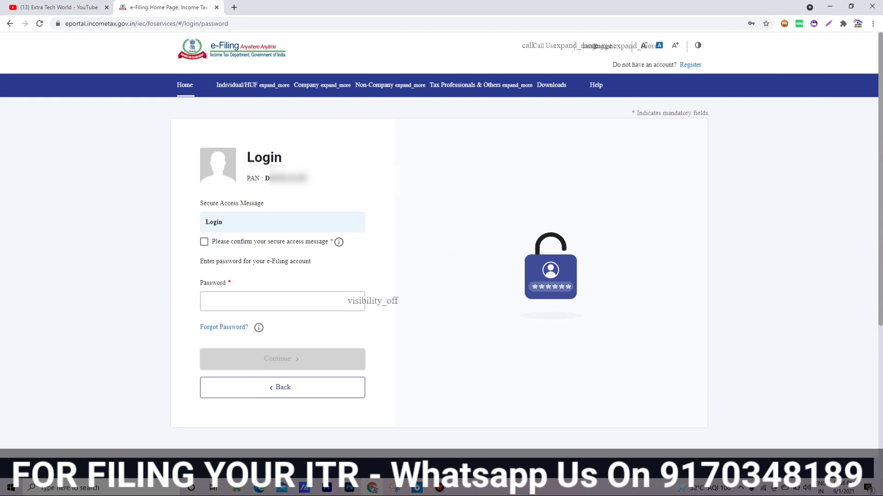
left_click(204, 242)
left_click(278, 302)
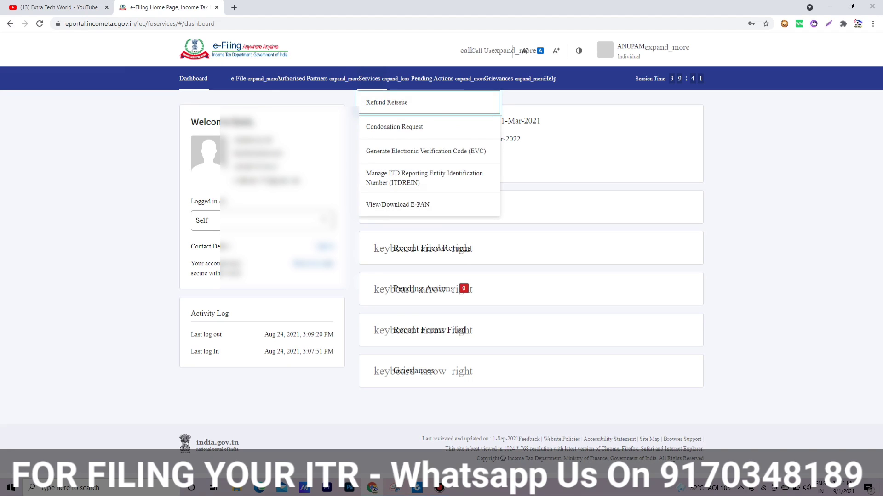
Step: Start an Online income tax return for assessment year 2021-22
mouse_move(239, 79)
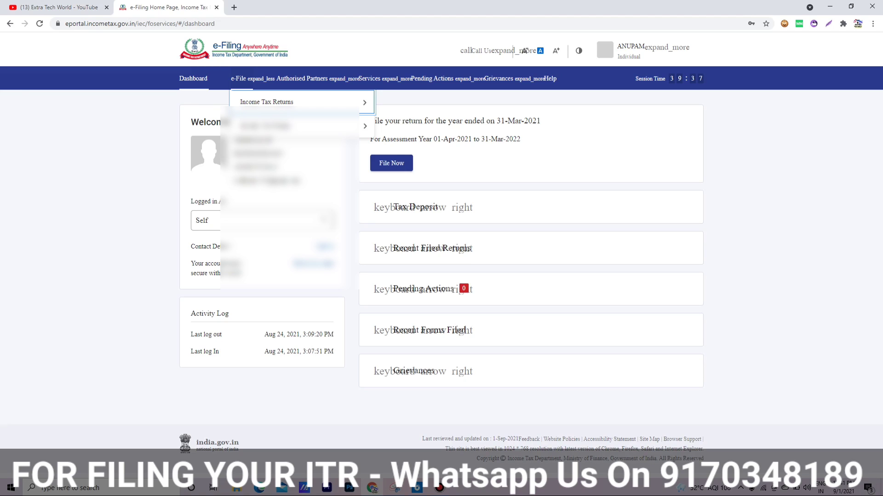
mouse_move(267, 102)
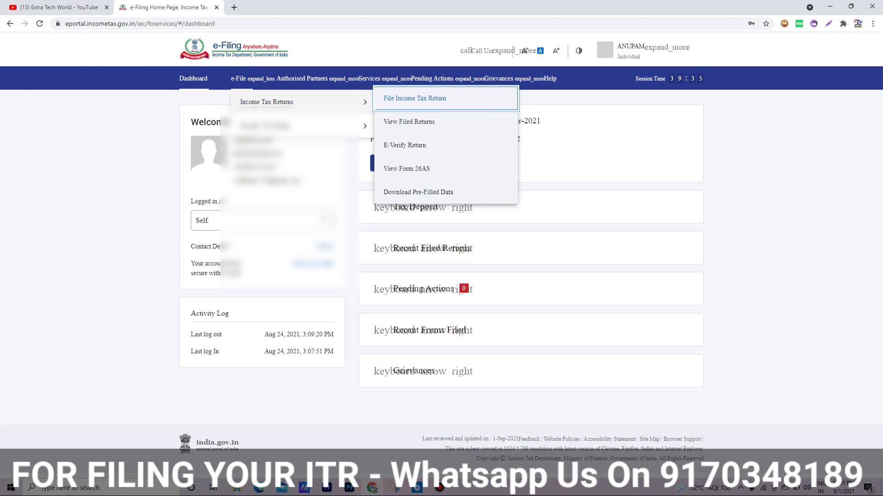
left_click(414, 99)
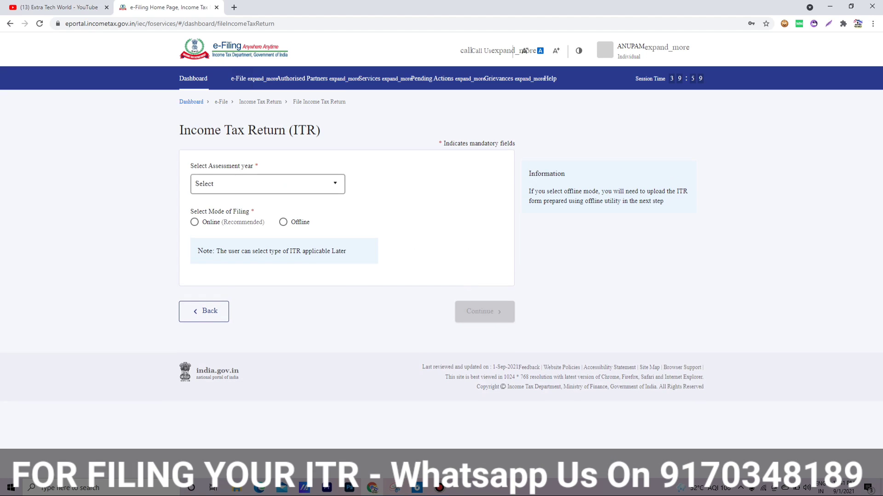
left_click(267, 183)
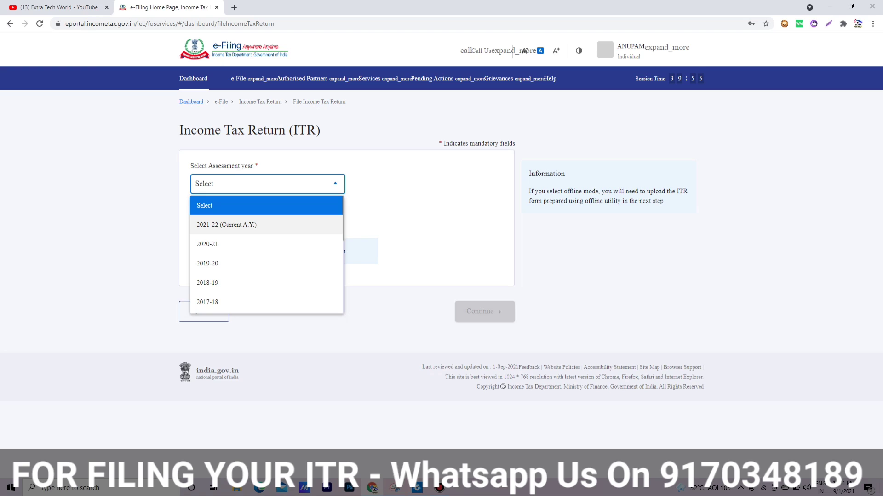
left_click(225, 225)
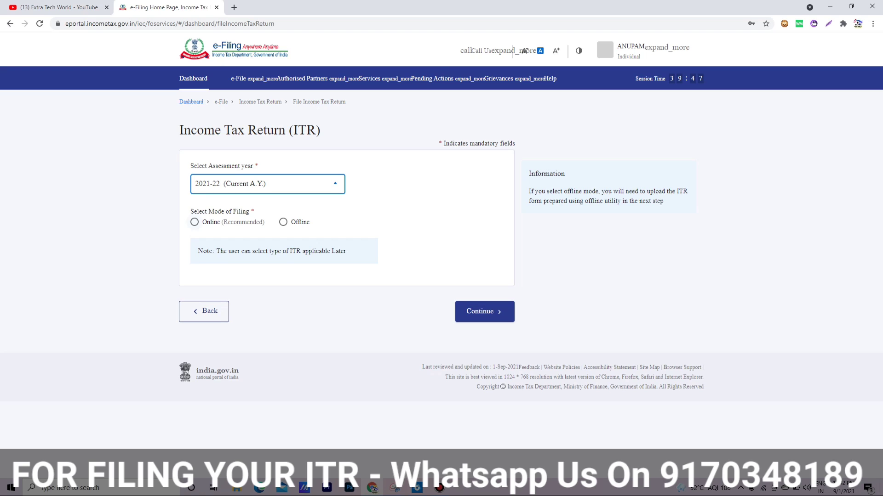
left_click(194, 222)
left_click(485, 312)
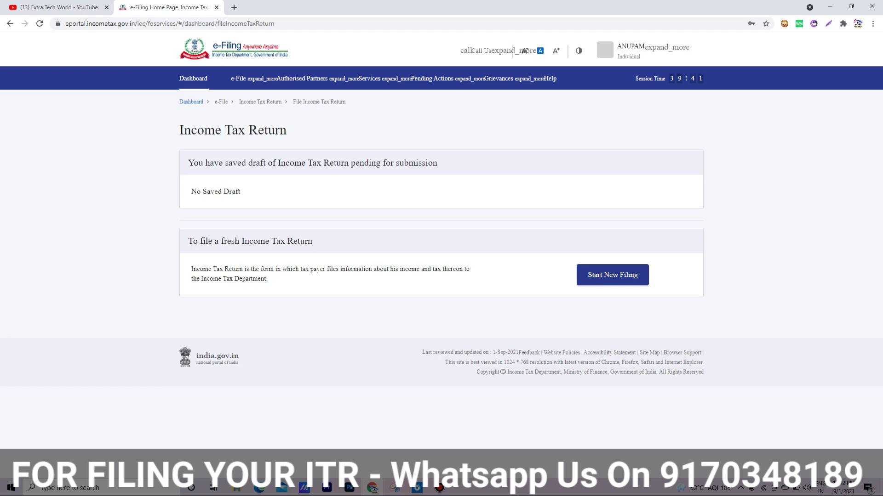
Step: Start a new filing as Individual, select ITR - 4, and proceed with ITR 4
left_click(612, 275)
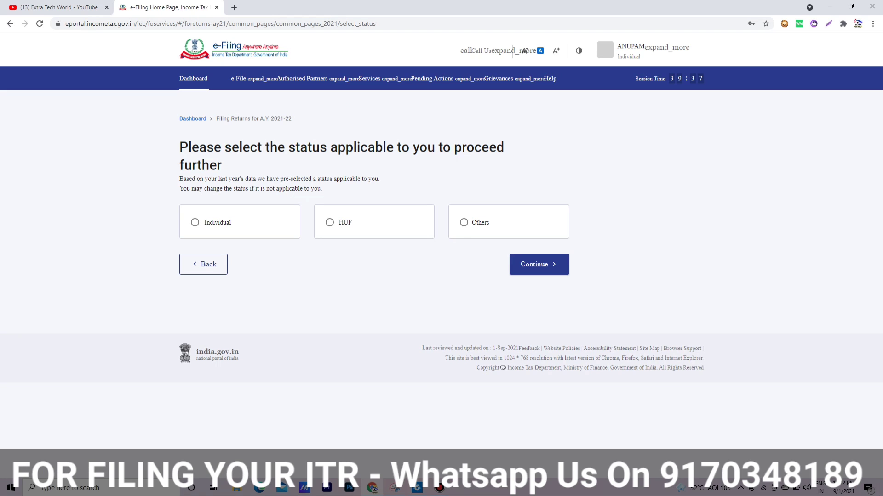
left_click(539, 264)
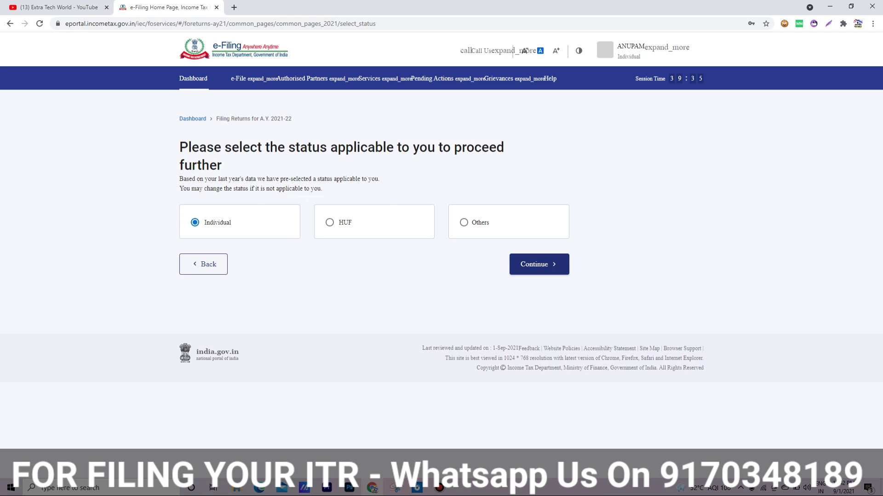
left_click(470, 225)
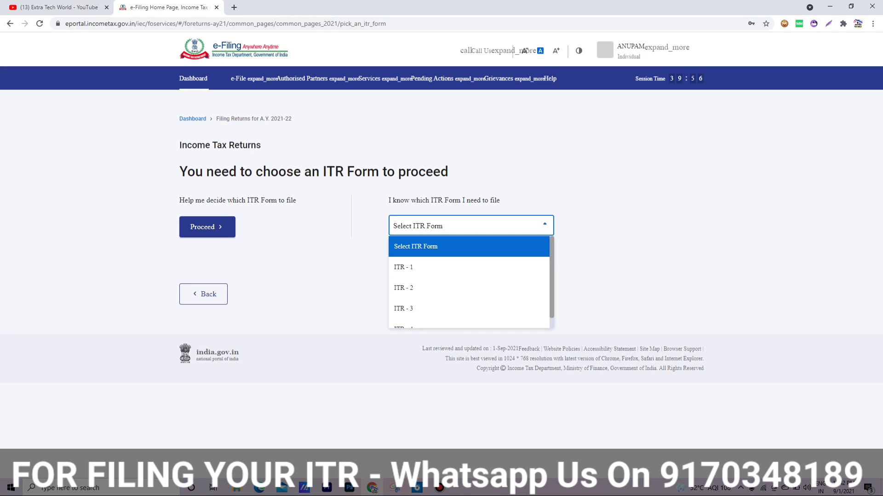
key("Down")
key("Down")
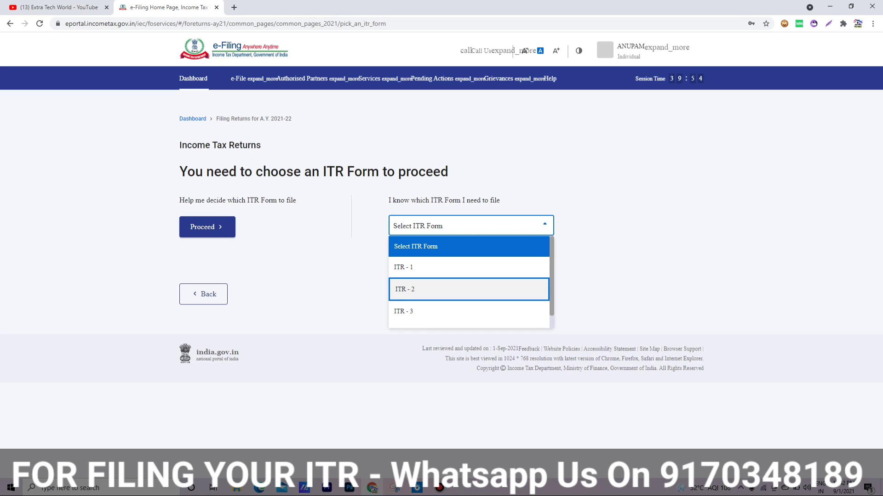
scroll(469, 282, "down", 1)
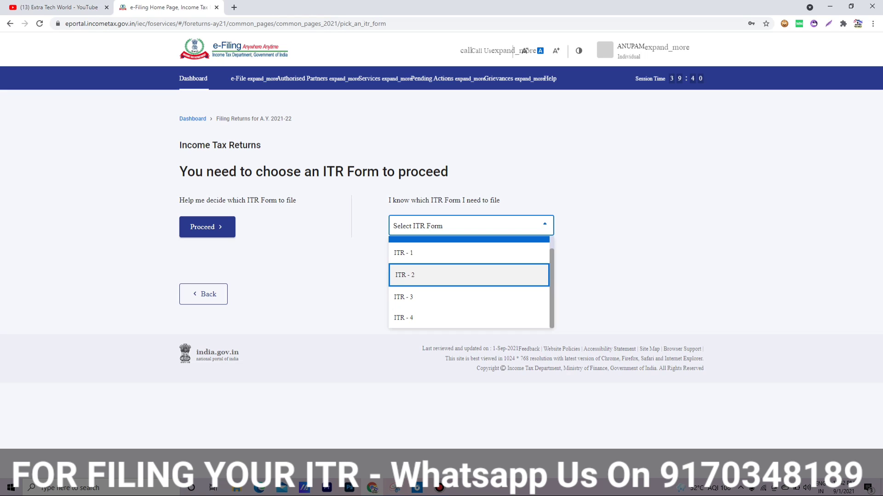
key("Down")
key("Down")
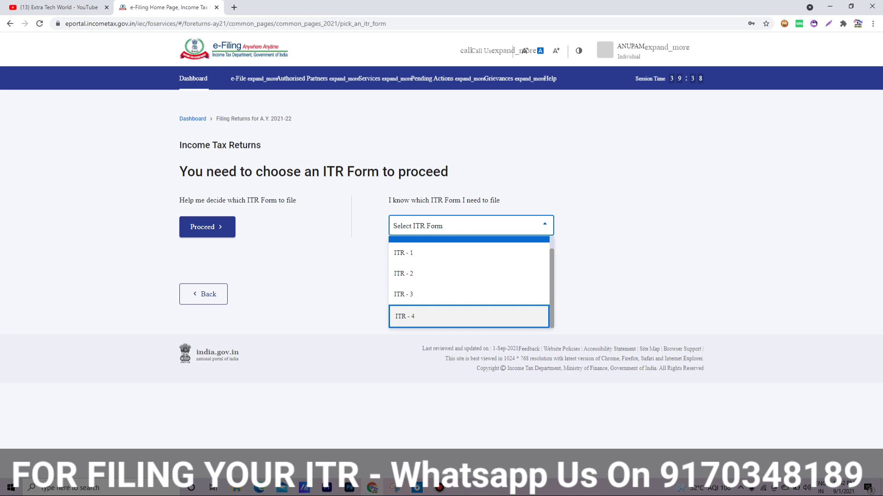
key("Return")
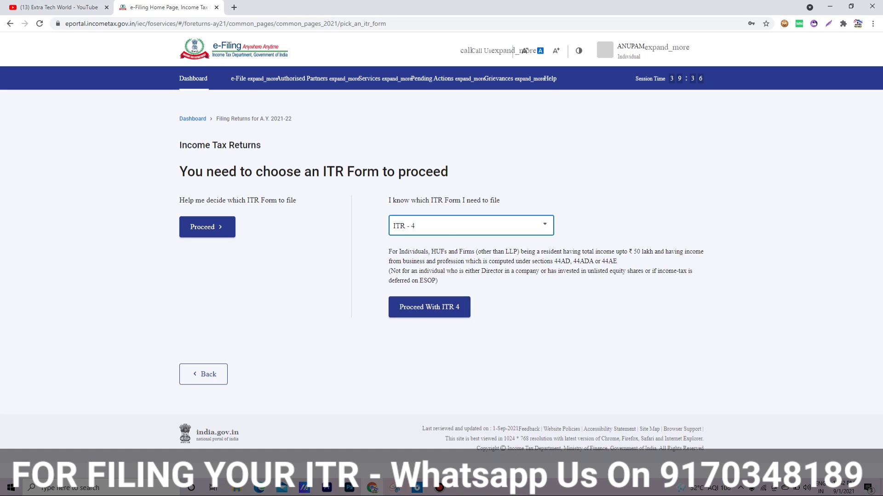
left_click_drag(398, 252, 436, 262)
left_click(435, 271)
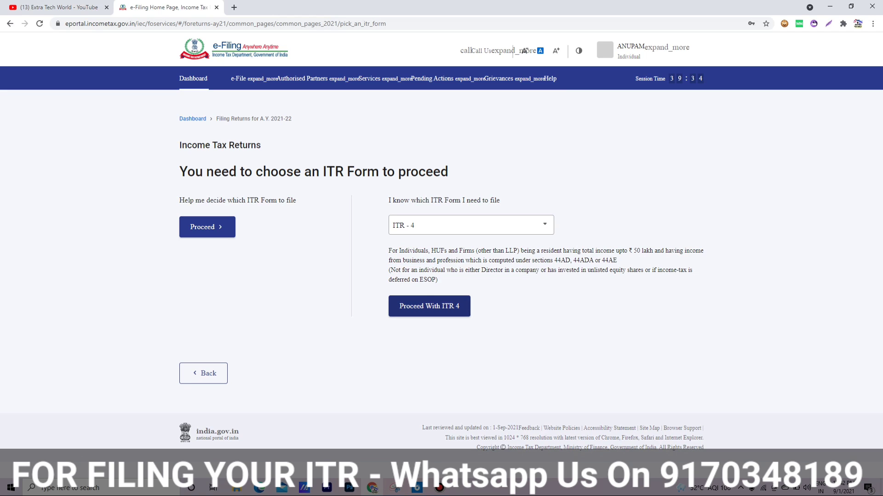
left_click(429, 306)
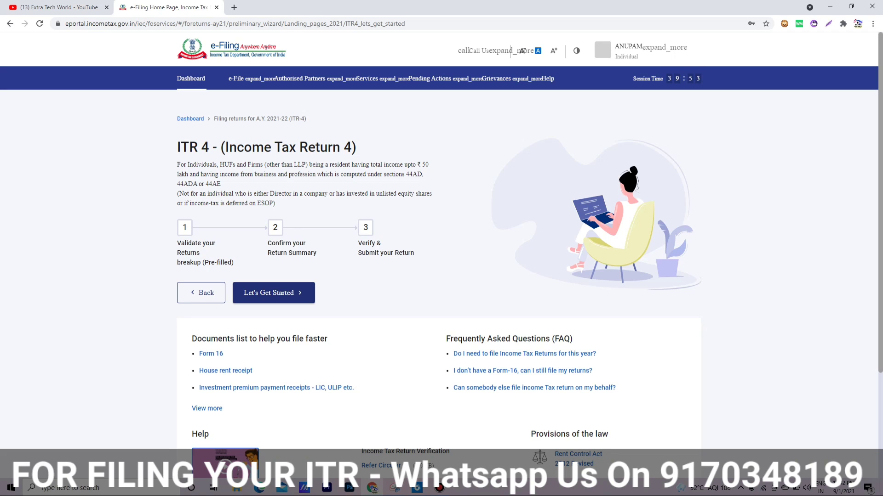
Step: Give 'Taxable income is more than basic exemption limit' as filing reason and dismiss the pre-filled data notice
left_click(273, 293)
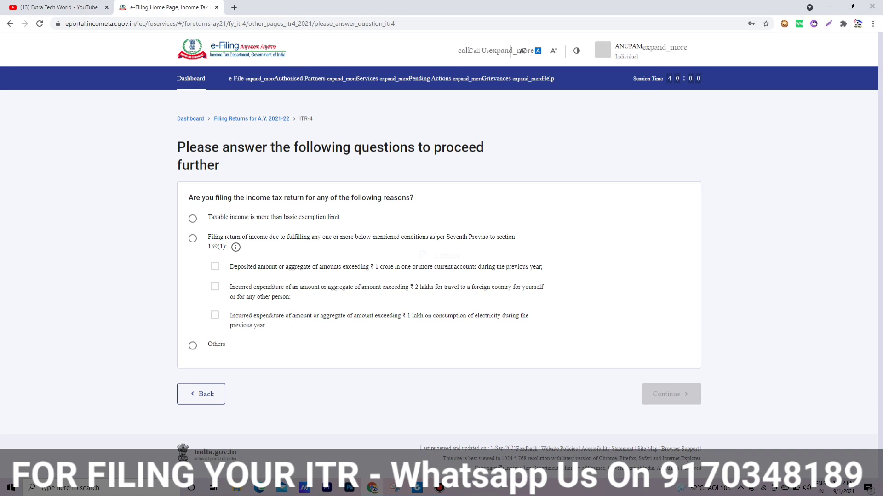
left_click(193, 218)
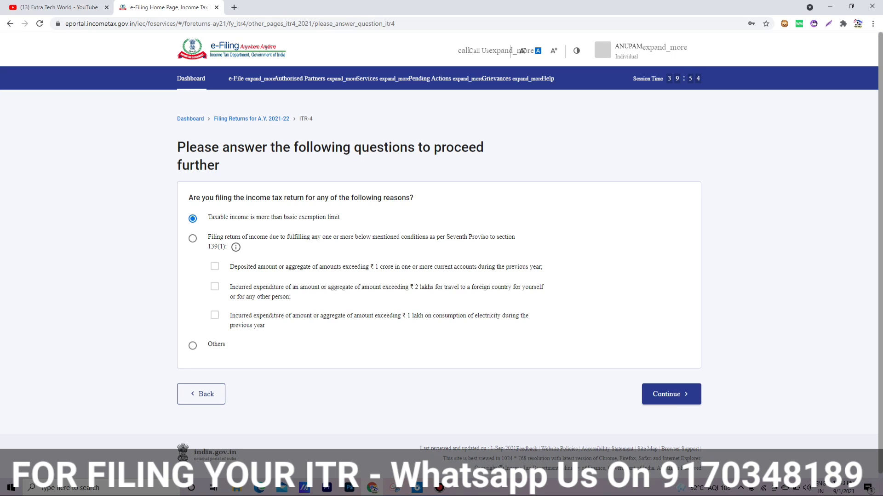
left_click_drag(282, 267, 208, 217)
left_click(405, 267)
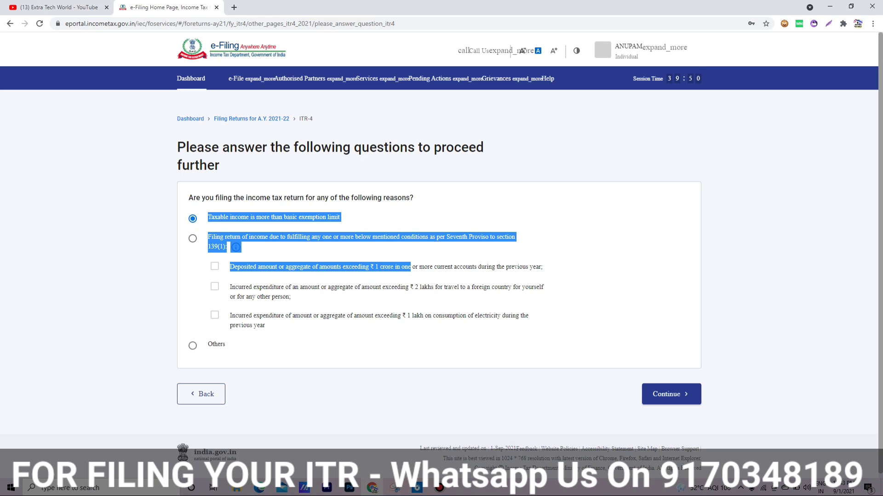
left_click(257, 217)
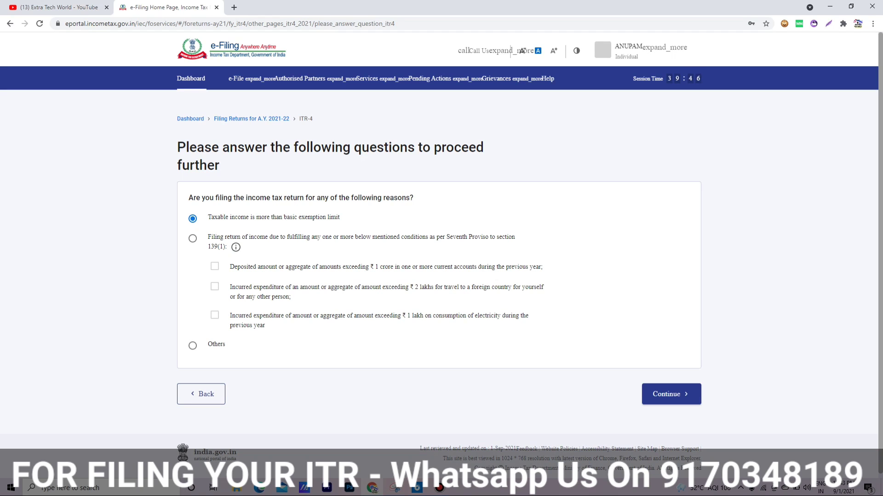
left_click(671, 394)
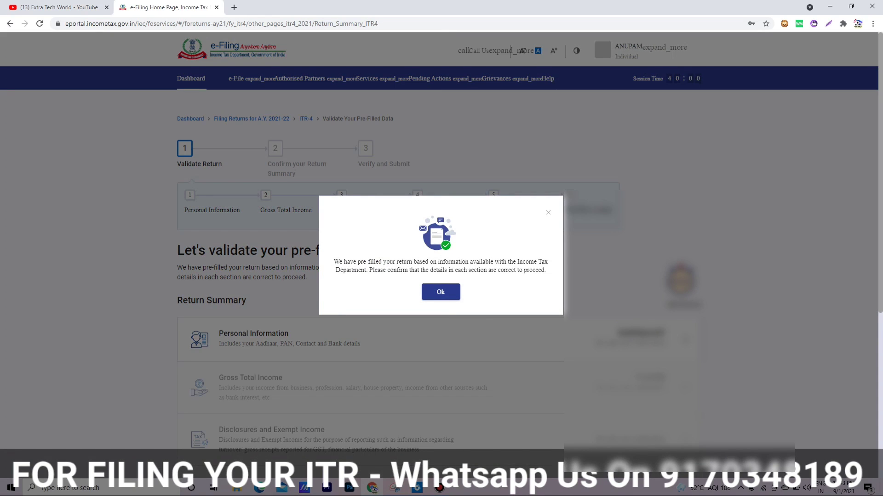
left_click(441, 292)
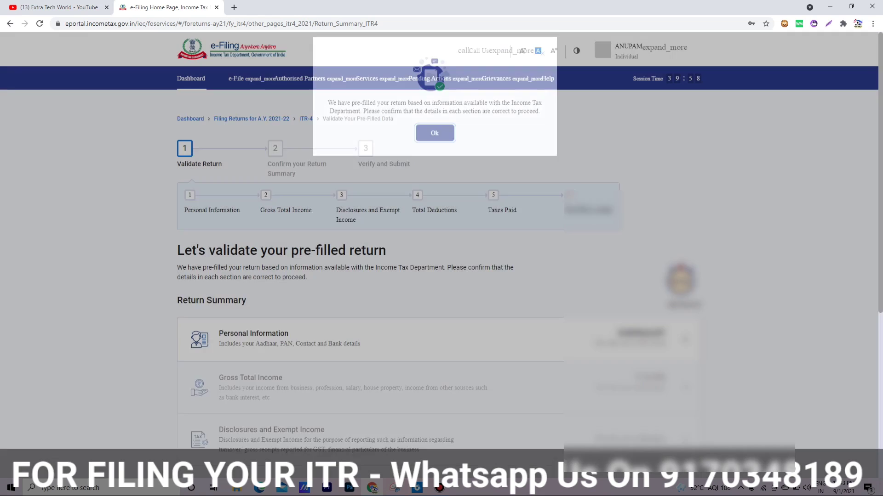
scroll(441, 269, "down", 3)
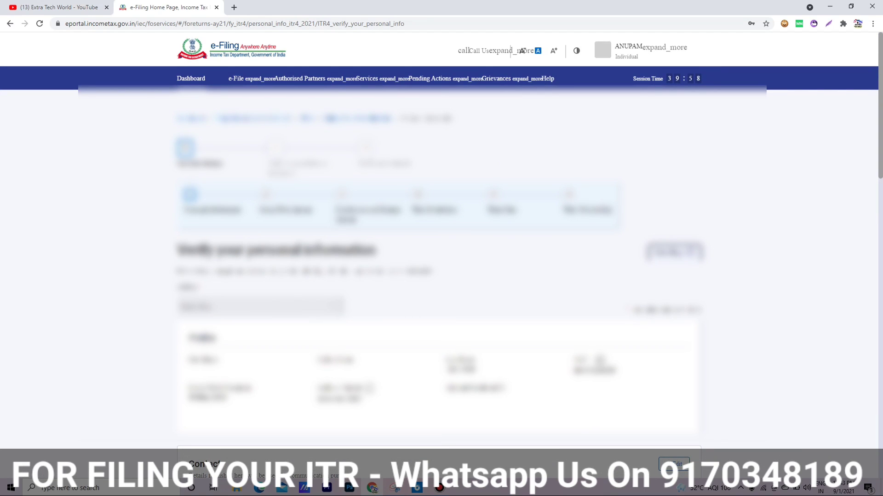
Step: Set Nature of Employment to Others
scroll(441, 269, "down", 6)
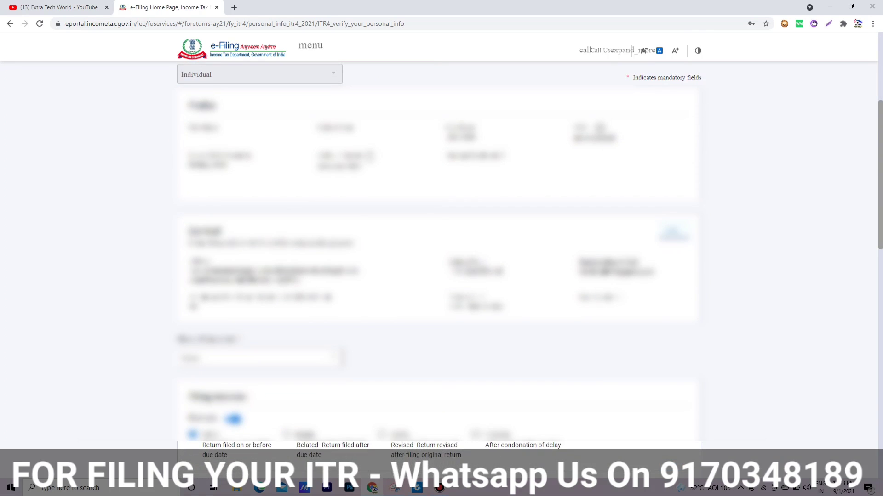
scroll(441, 270, "down", 4)
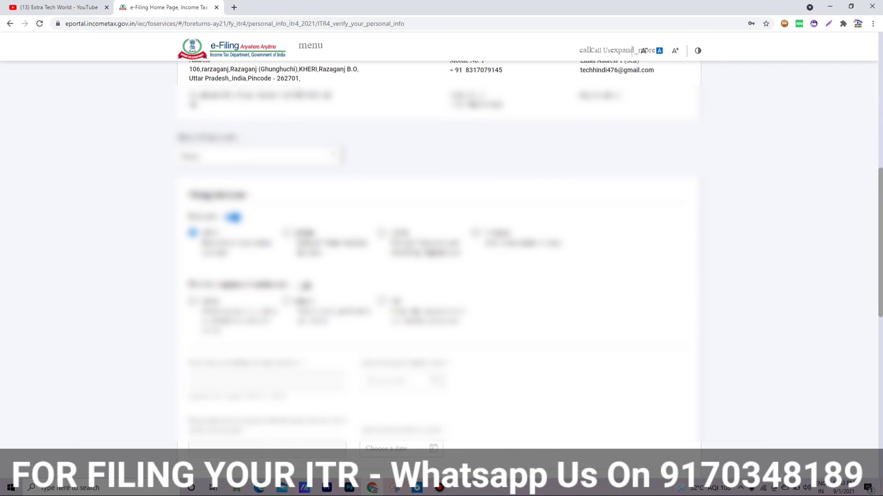
scroll(441, 269, "up", 1)
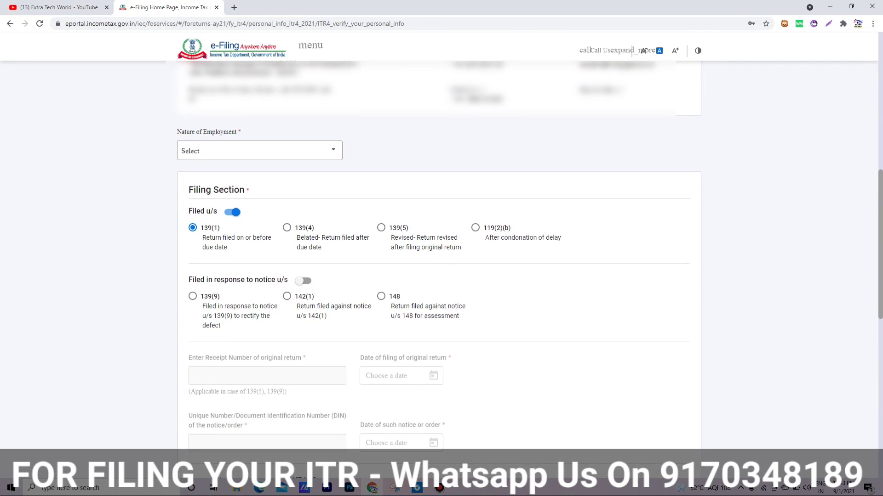
scroll(439, 269, "down", 1)
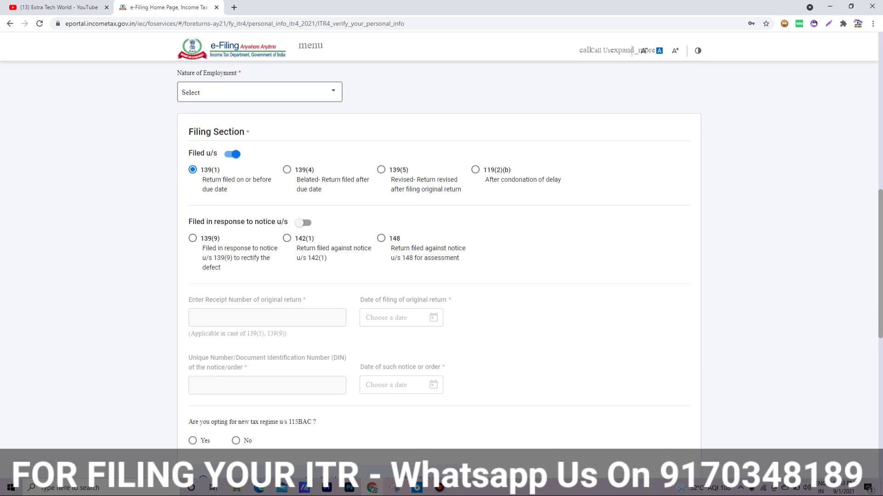
left_click(257, 92)
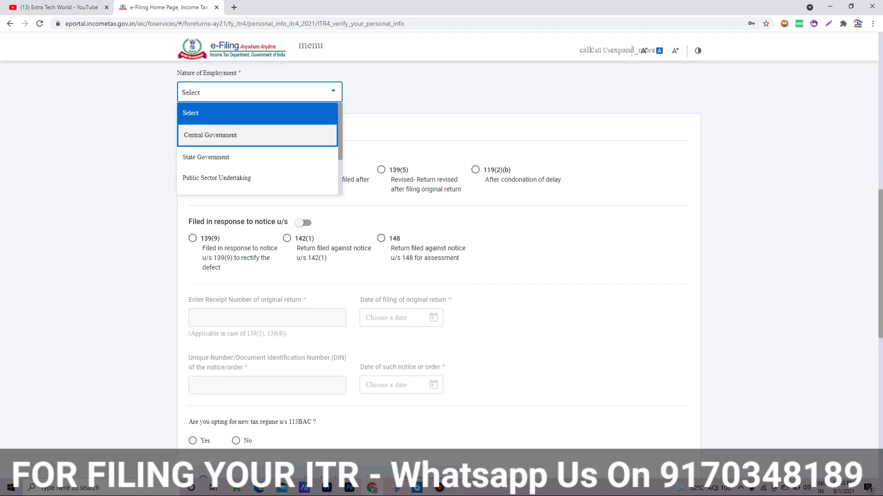
key("Down")
key("Down")
key("Down")
key("Down")
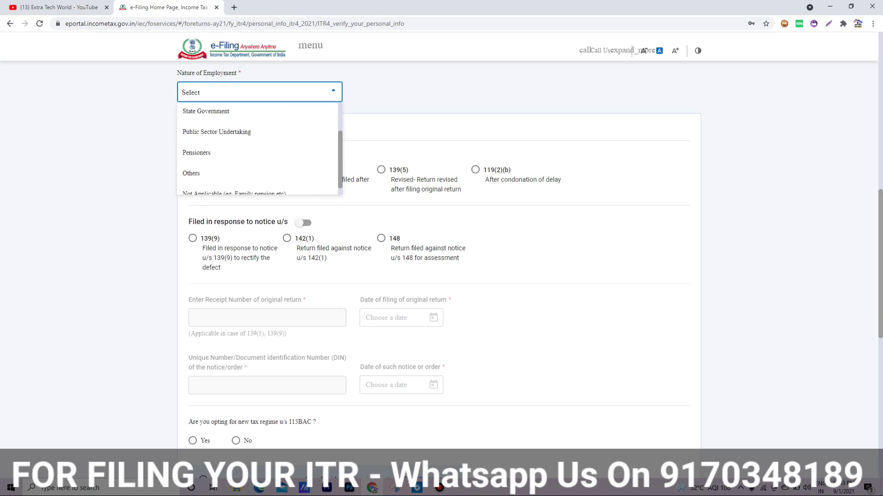
key("Return")
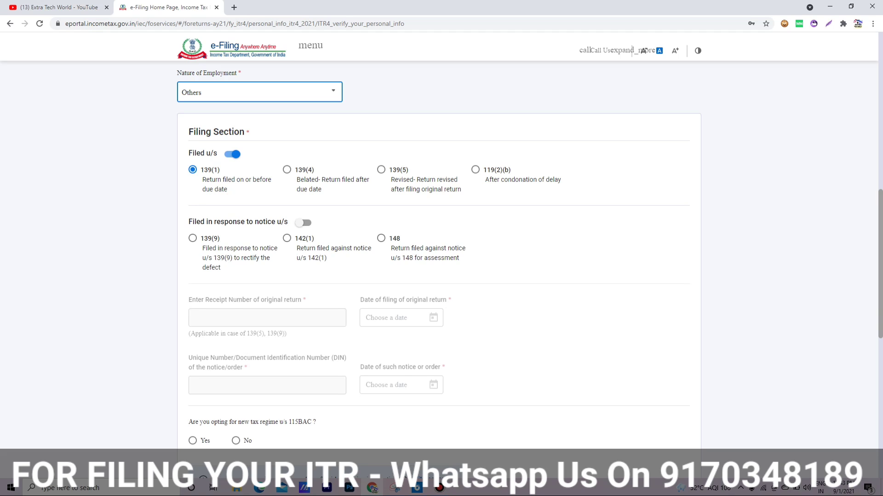
Step: Answer No to opting for the 115BAC new tax regime and to the representative assessee question
scroll(441, 267, "down", 2)
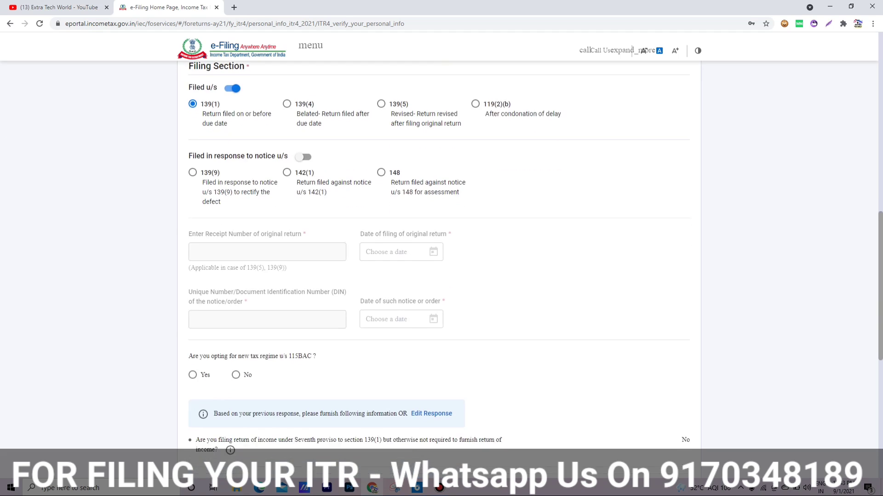
scroll(441, 266, "down", 3)
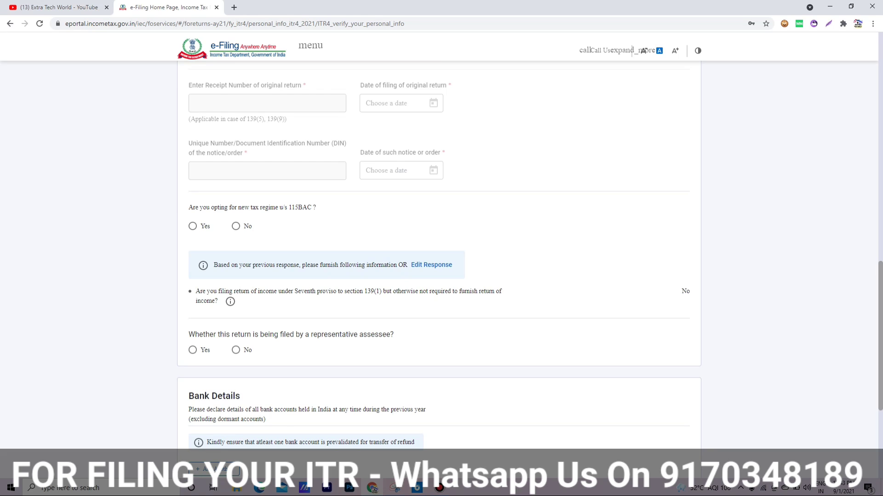
left_click_drag(230, 207, 249, 207)
left_click(236, 226)
scroll(439, 257, "down", 3)
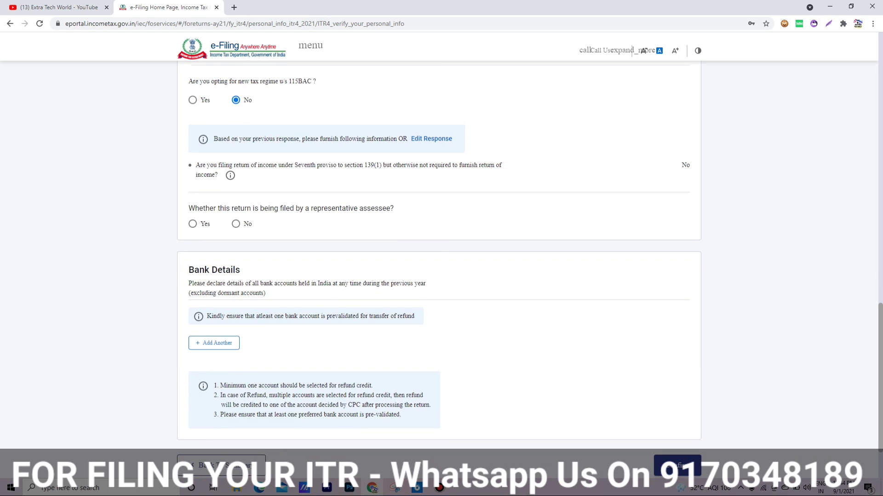
left_click_drag(195, 208, 324, 208)
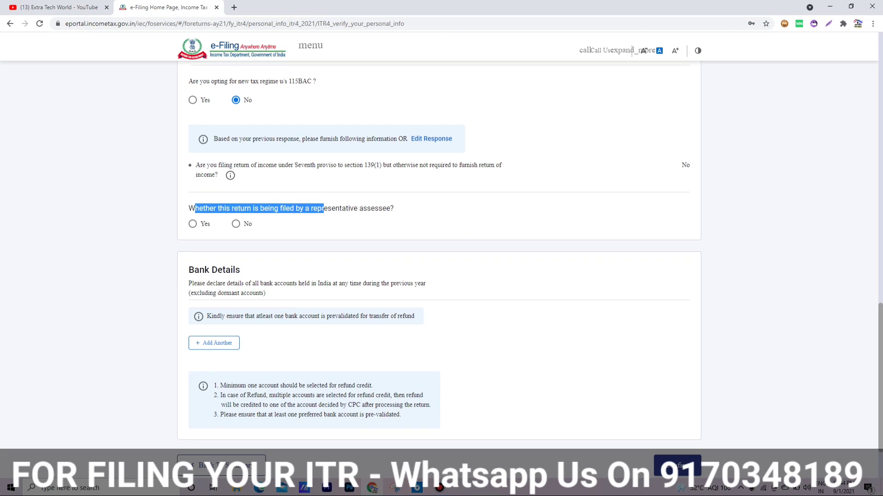
left_click(324, 209)
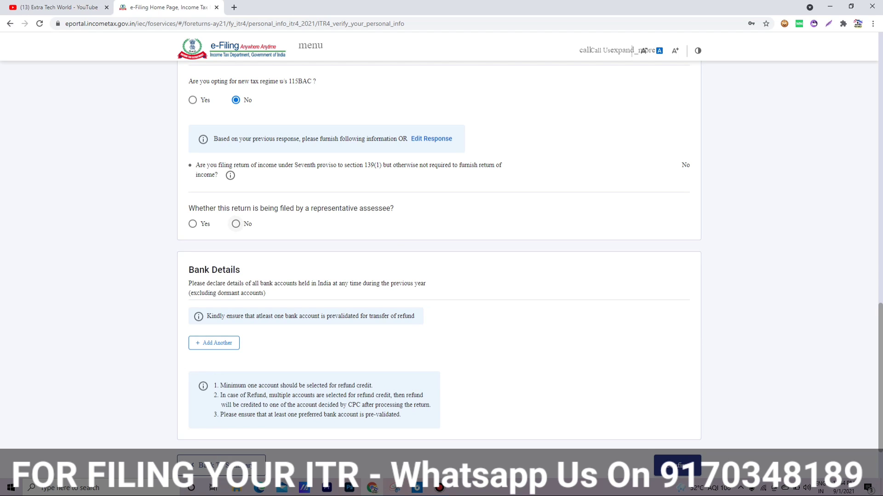
left_click(235, 224)
Step: Add another bank account and confirm in the Confirmation dialog
scroll(439, 252, "down", 2)
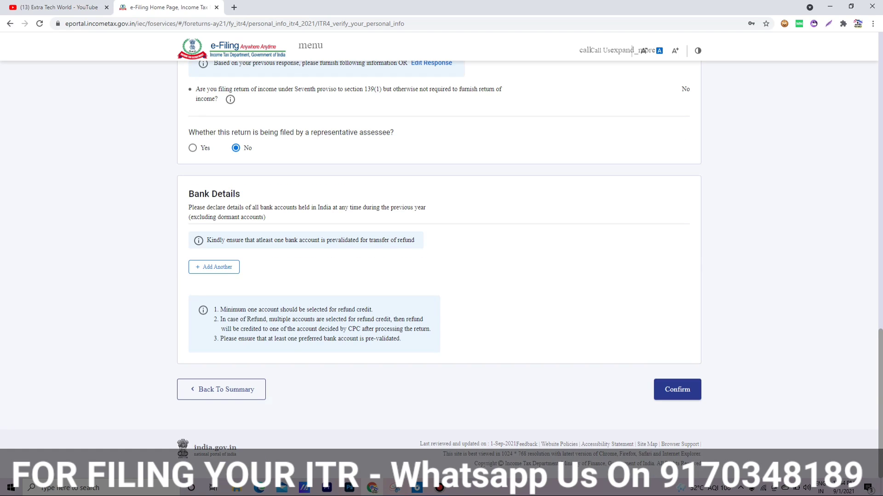
left_click(214, 267)
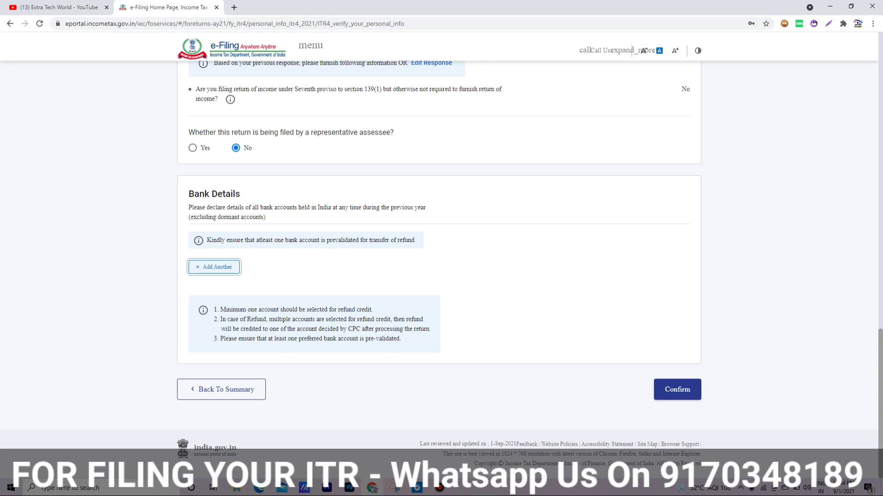
left_click(535, 290)
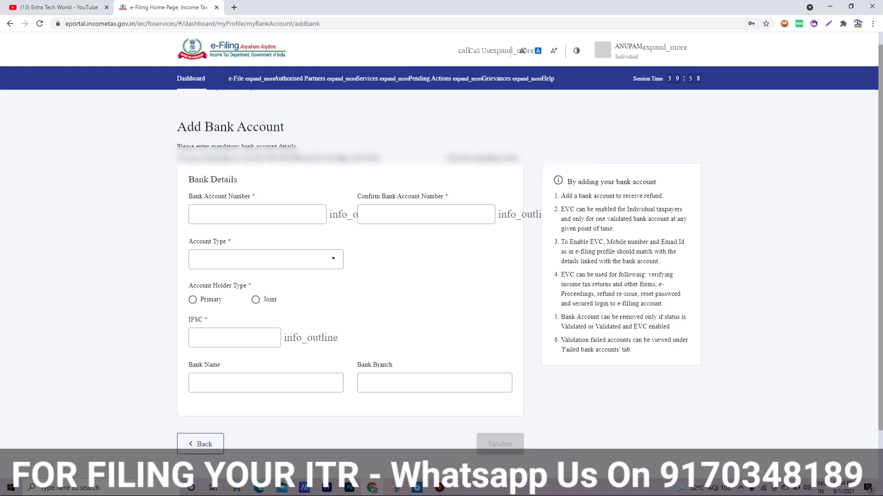
Step: Enter the bank account number, choose Saving Bank Account, and set holder type to Primary
left_click(230, 214)
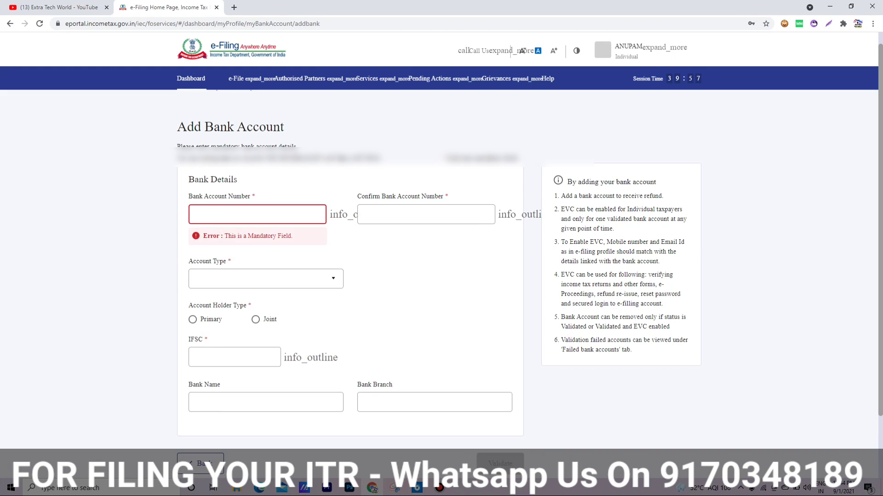
left_click(266, 278)
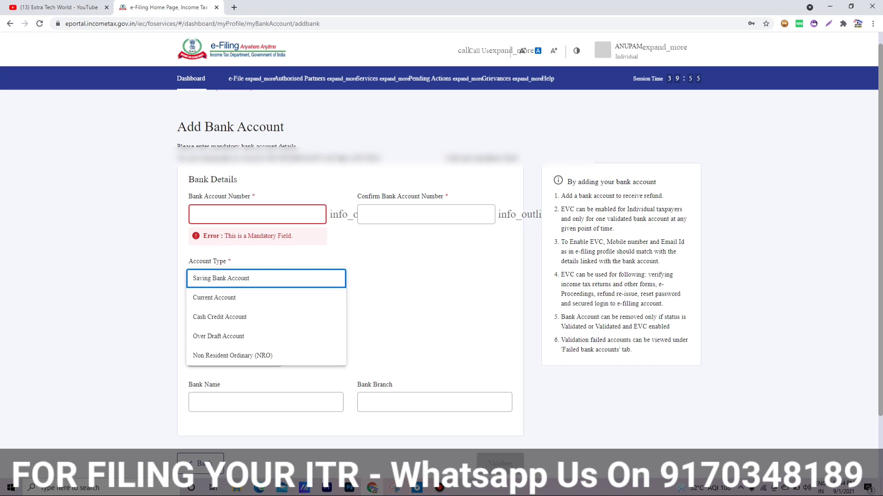
left_click(225, 278)
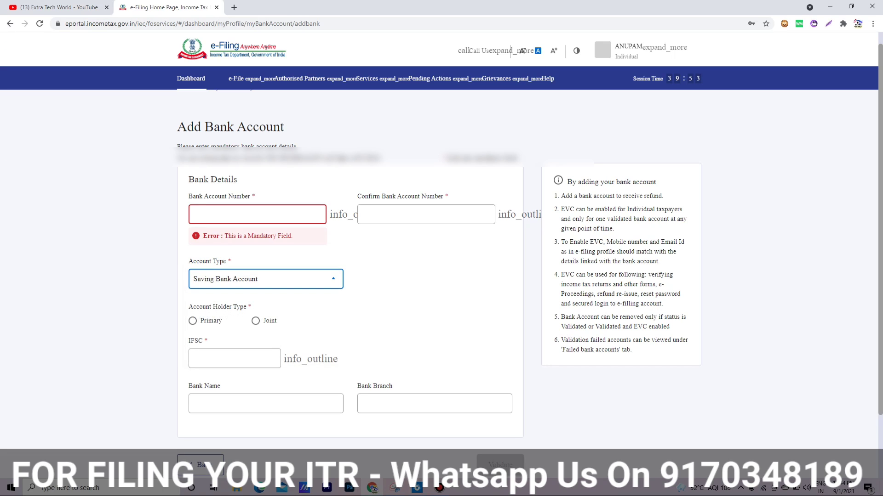
left_click(192, 321)
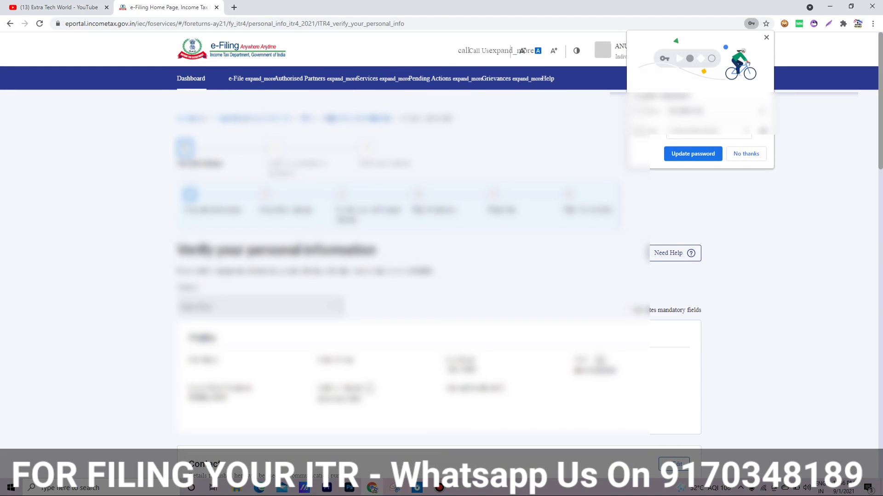
Step: Switch on 'Selected for refund' for the validated account in Bank Details
scroll(442, 257, "down", 10)
scroll(442, 257, "down", 6)
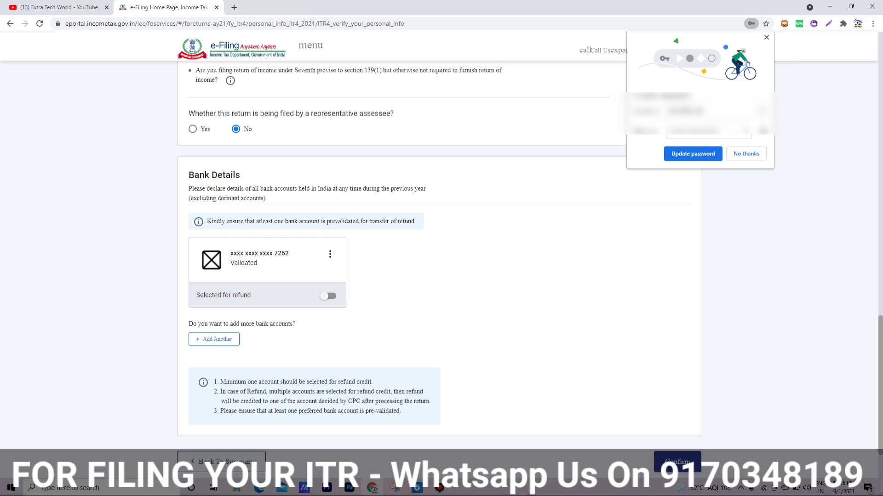
left_click(328, 296)
Step: Confirm Personal Information, then skip the salary exemption questions on Gross Total Income and answer Yes
left_click(677, 461)
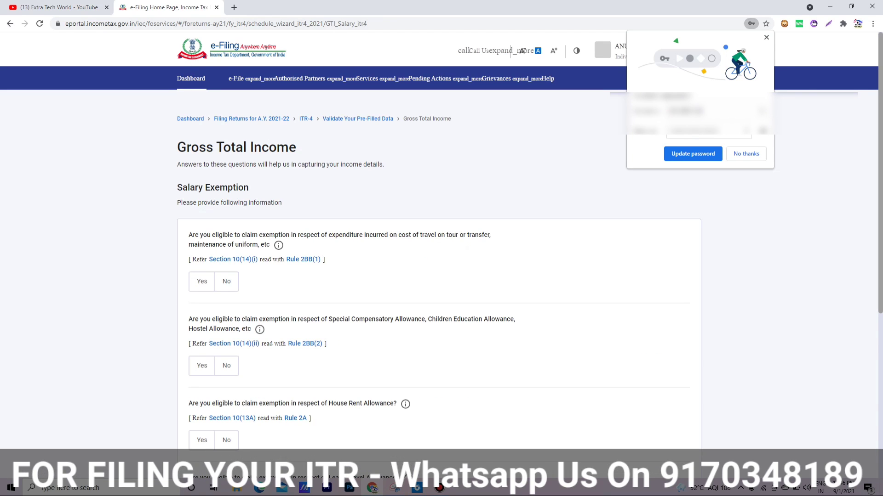
scroll(276, 364, "down", 5)
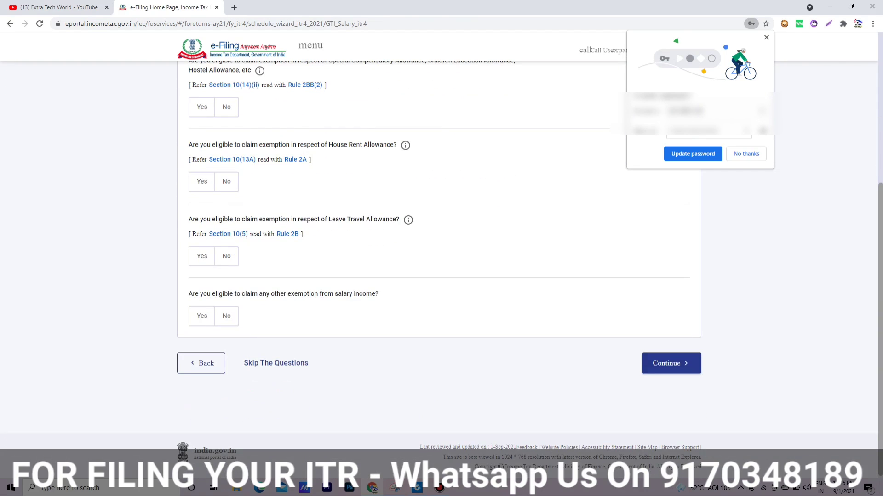
left_click(276, 363)
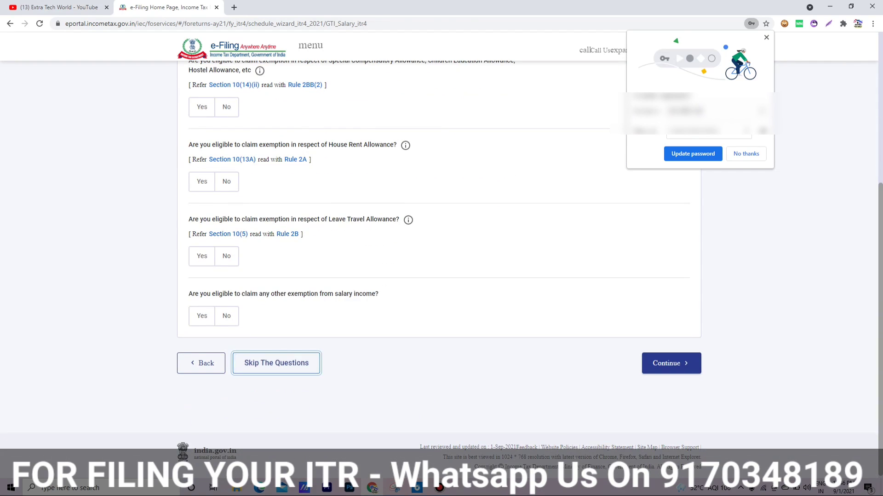
left_click(530, 298)
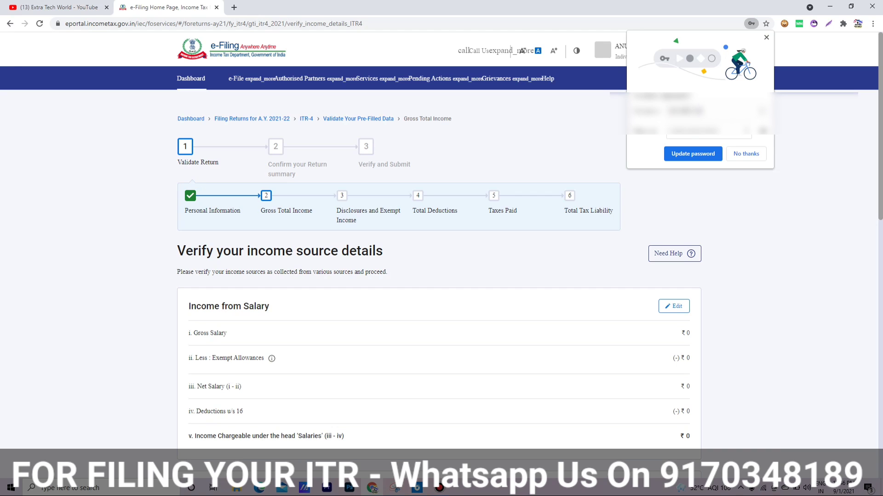
Step: Review the income source details and choose Add Details for Income from Business or Profession
scroll(510, 50, "down", 2)
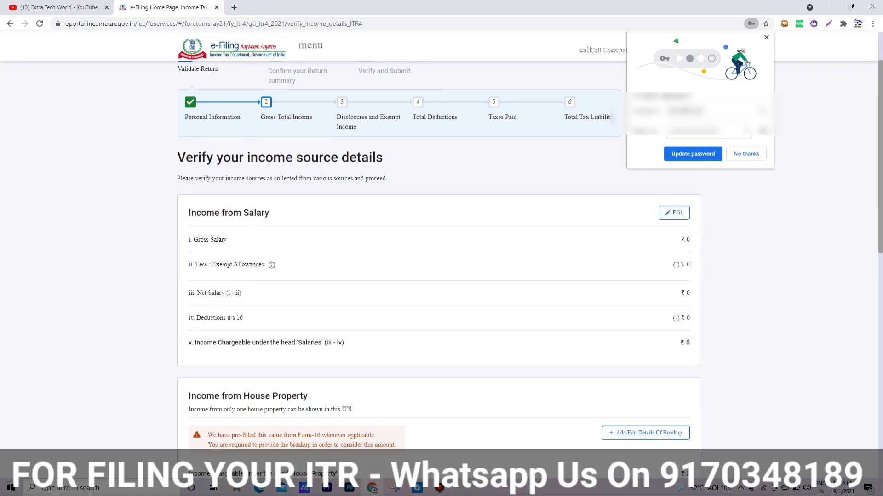
scroll(439, 266, "down", 4)
scroll(439, 267, "up", 3)
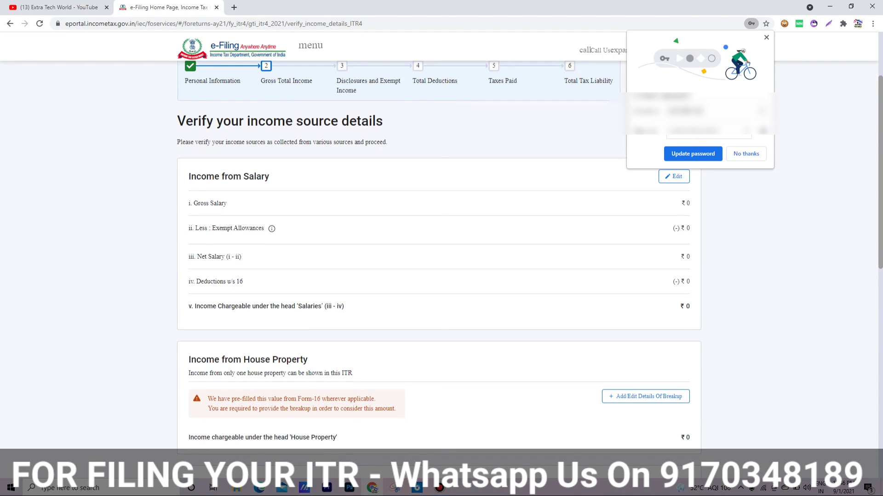
scroll(439, 267, "down", 6)
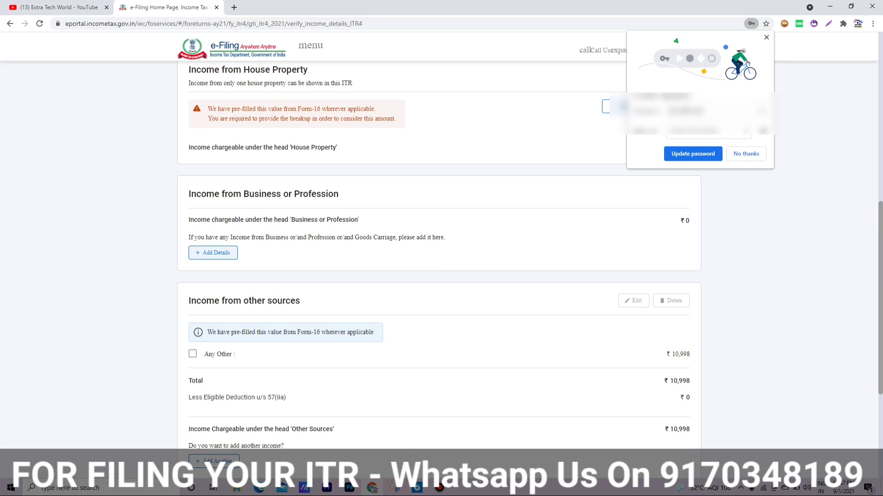
left_click(213, 252)
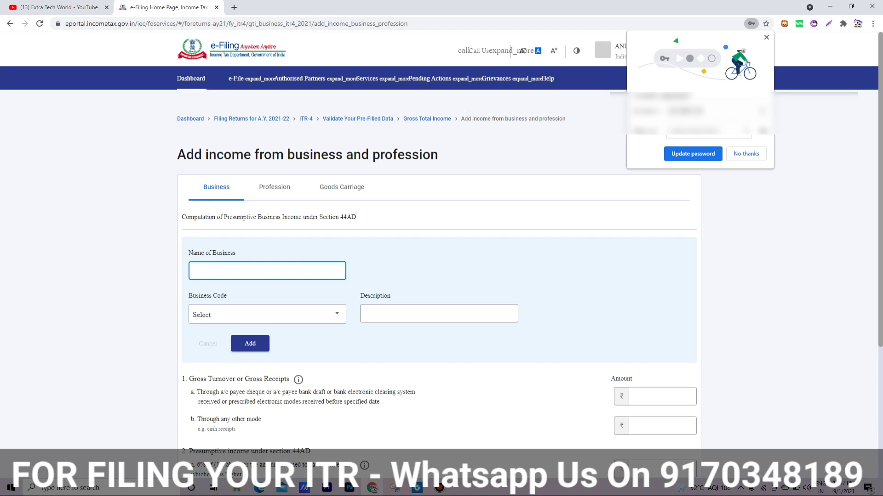
Step: Enter the cyber cafe's business name
type("Anupam Cyber Cafe")
key("Tab")
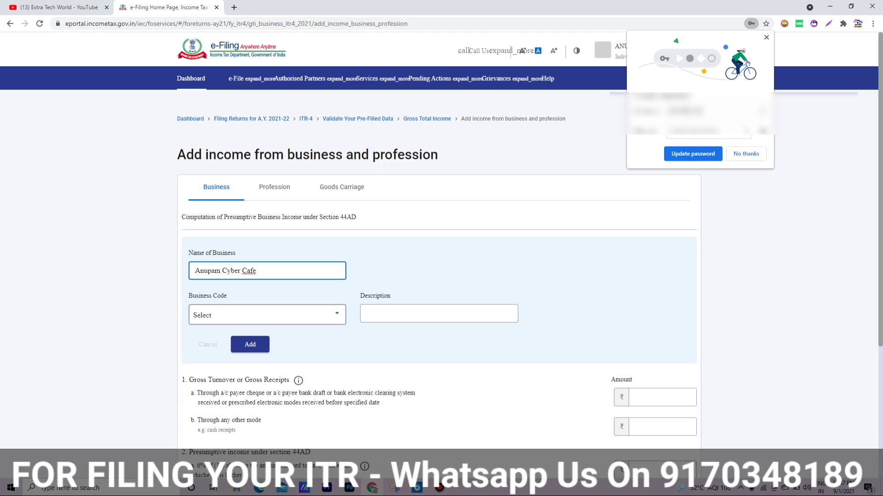
Step: Search the business codes and select 21008-Other services n.e.c
left_click(267, 315)
type("ser")
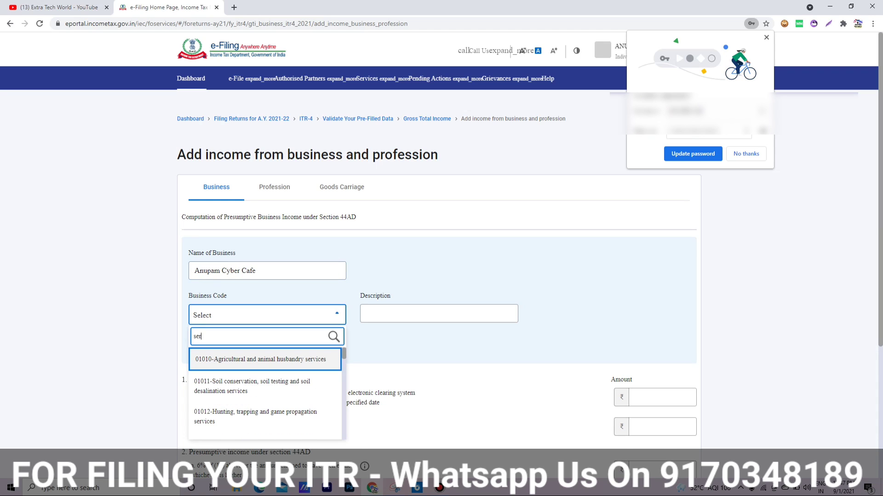
key("BackSpace")
key("BackSpace")
type("e")
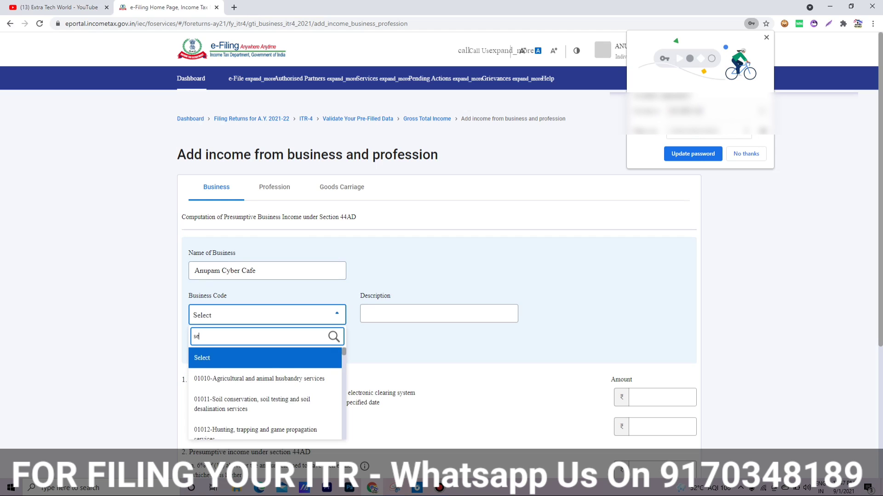
type("rvice")
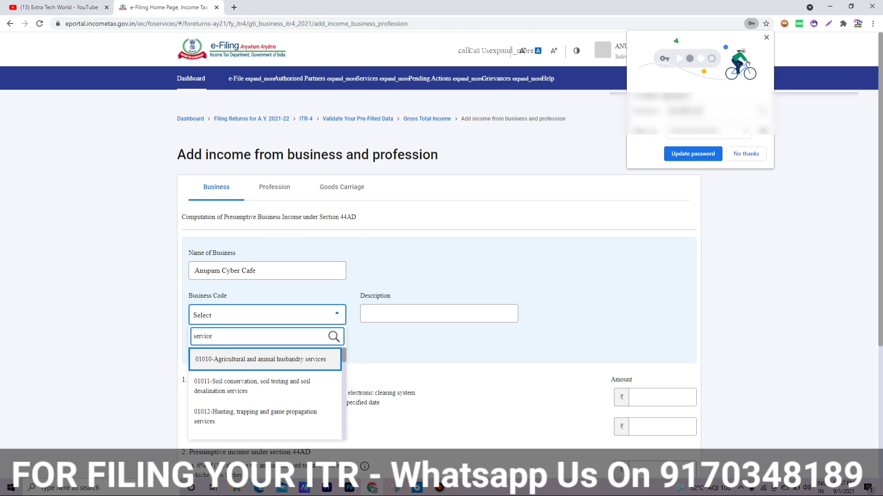
key("Down")
key("Up")
scroll(265, 393, "down", 5)
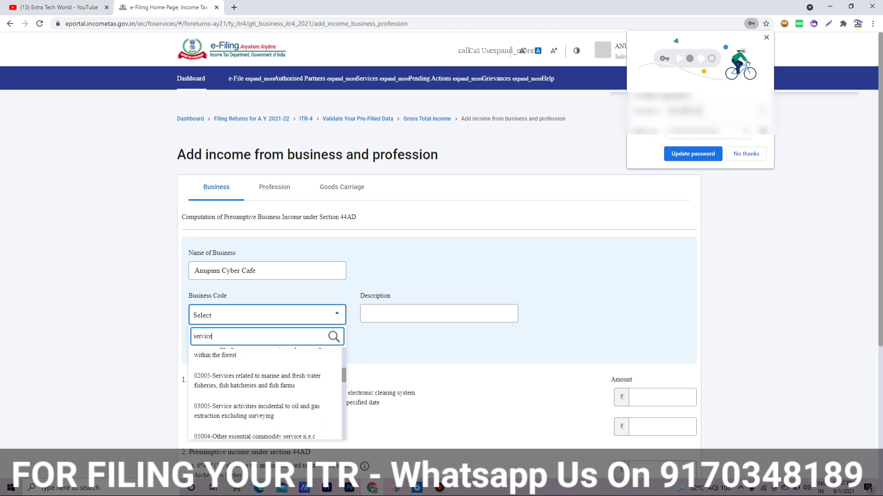
scroll(265, 393, "down", 3)
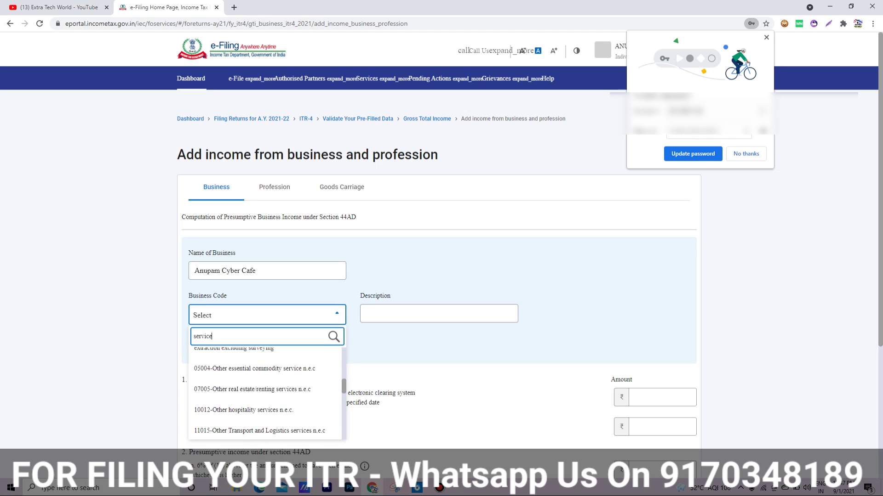
scroll(265, 393, "down", 3)
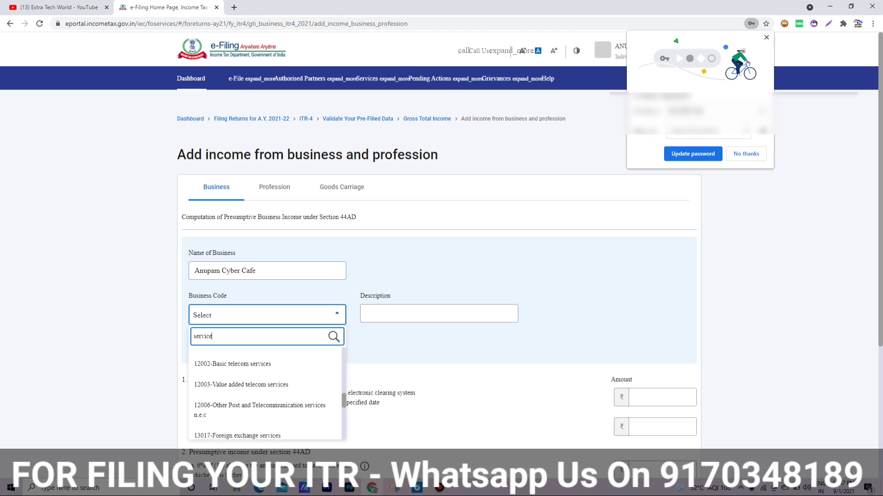
scroll(265, 393, "down", 4)
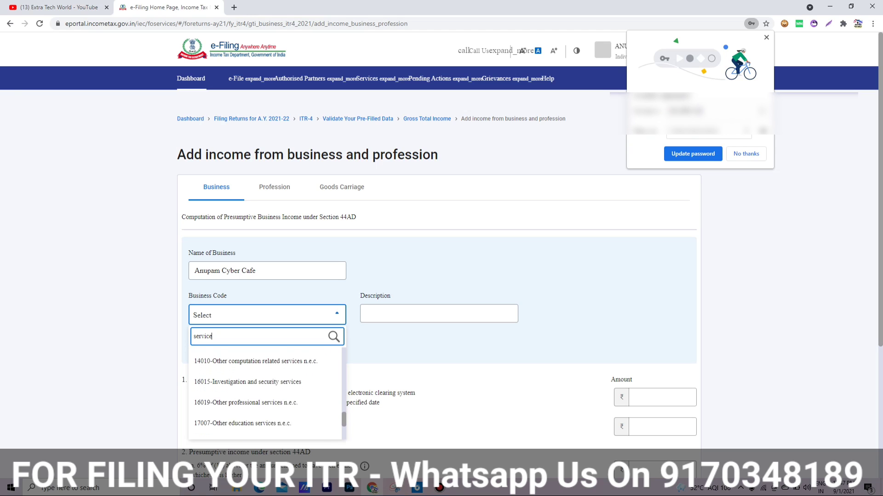
scroll(265, 393, "down", 4)
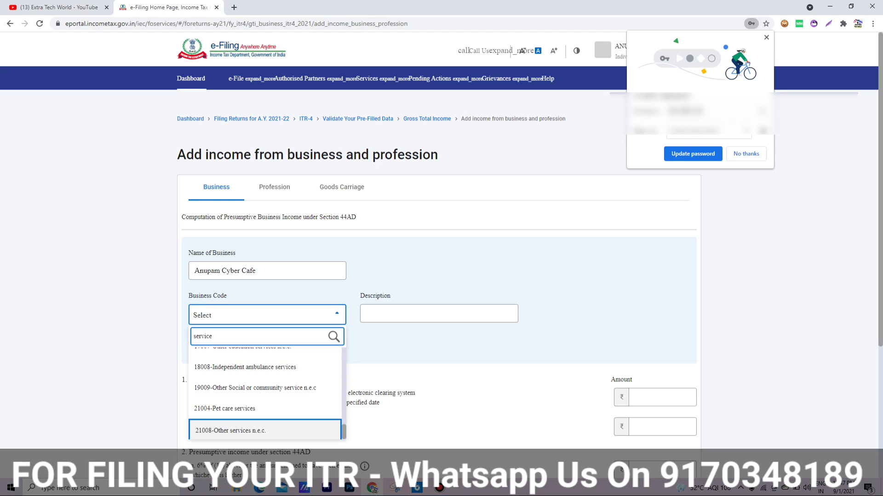
left_click(265, 430)
Step: Describe the business as 'CSC SERVICE , ONLINE SERVICE' and add it to the 44AD list
left_click(439, 314)
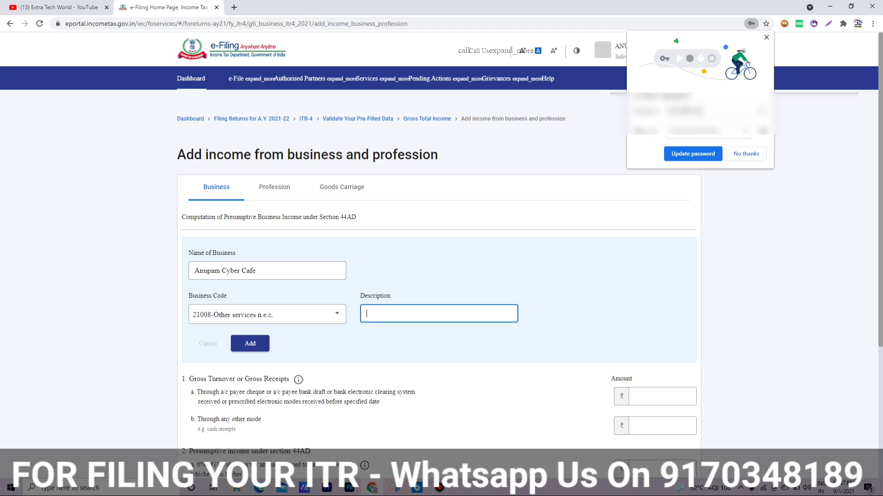
type("CSC SERVICE , ONLINE SERVICE")
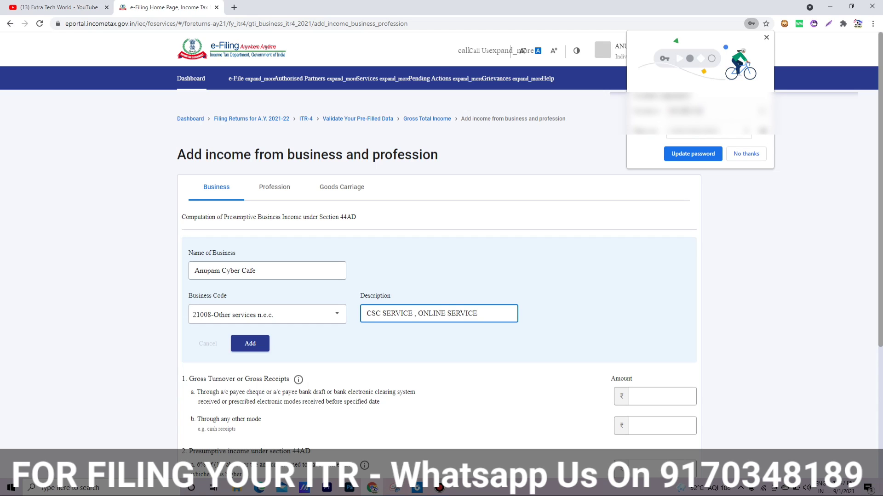
left_click(250, 344)
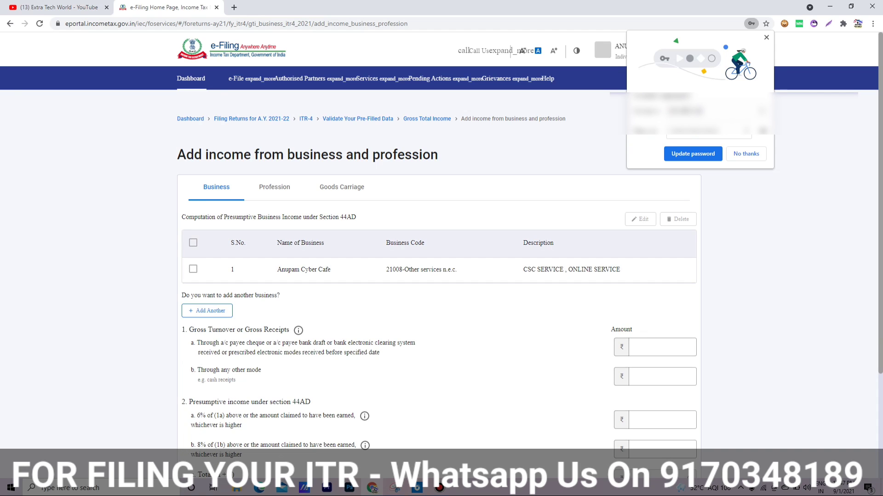
left_click_drag(196, 330, 377, 343)
Step: Enter 1a turnover of 5,00,000 with 6% presumptive income of 50,000
left_click(662, 347)
left_click(690, 348)
scroll(690, 347, "down", 1)
left_click(693, 154)
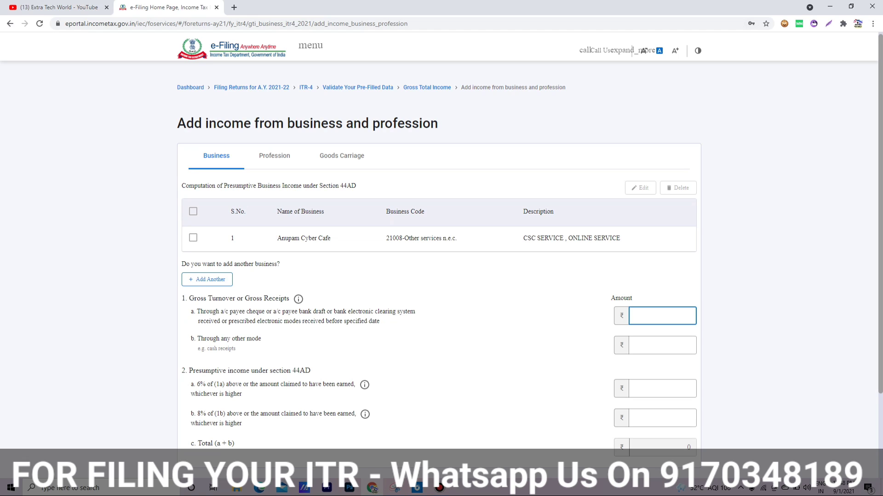
type("0")
key("Tab")
scroll(442, 253, "down", 1)
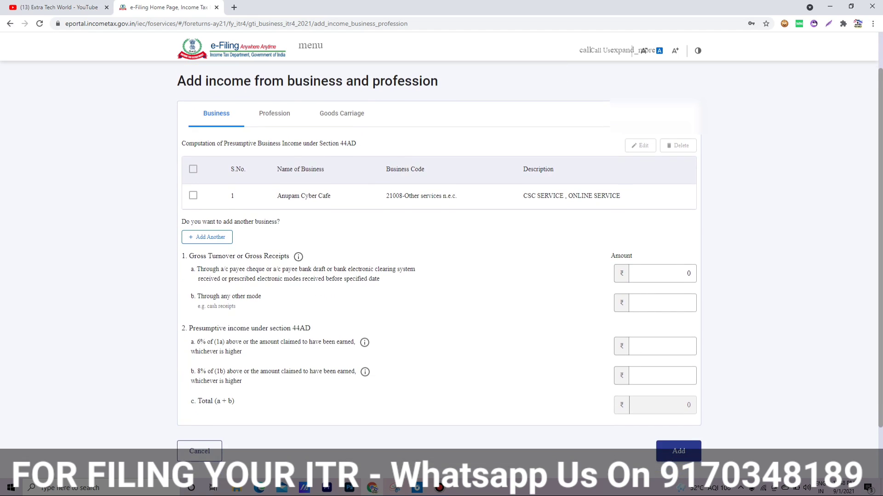
left_click_drag(201, 297, 236, 307)
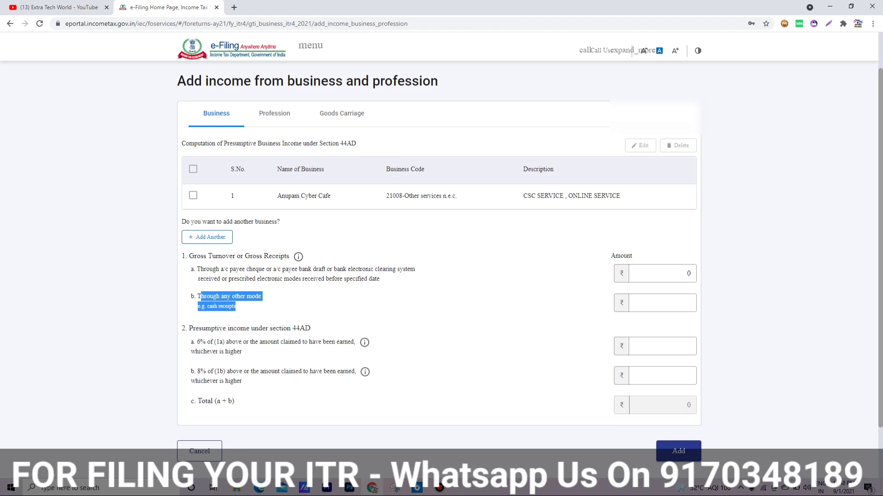
left_click(248, 307)
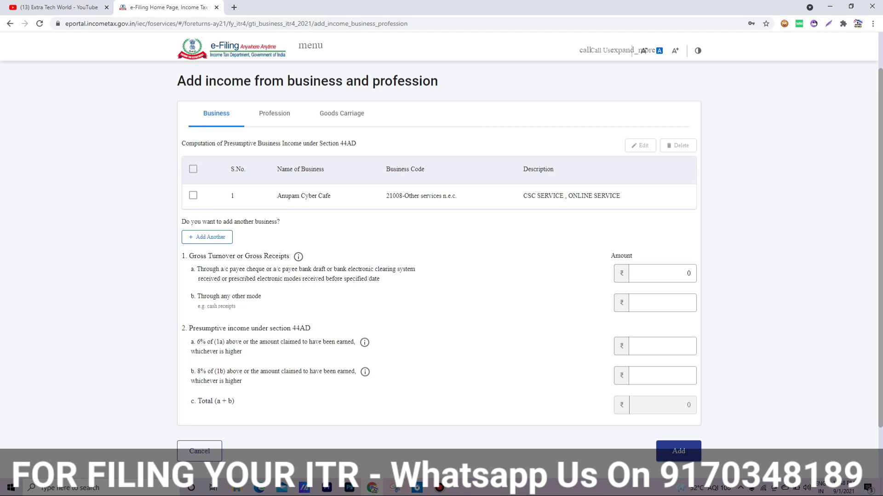
left_click(662, 346)
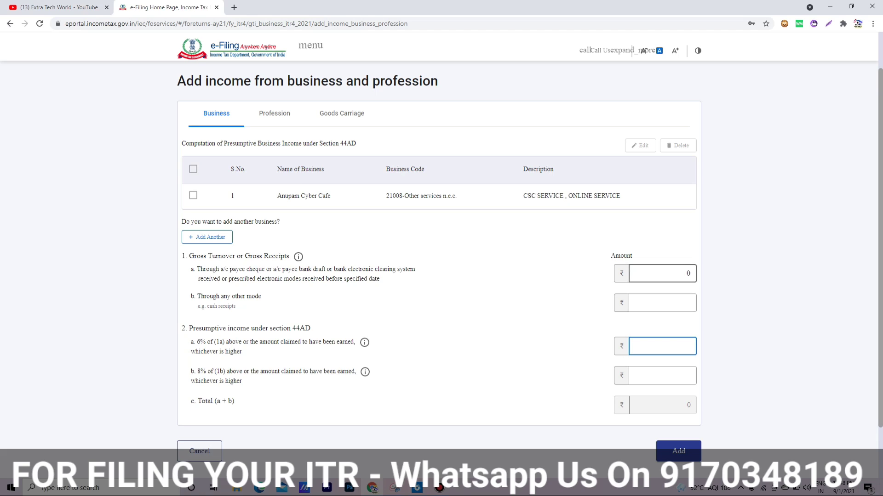
left_click(662, 274)
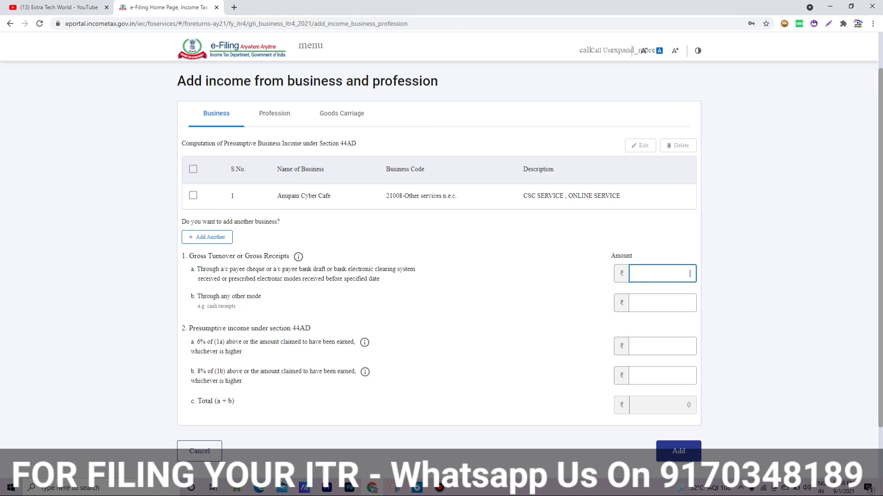
type("500000")
left_click(662, 346)
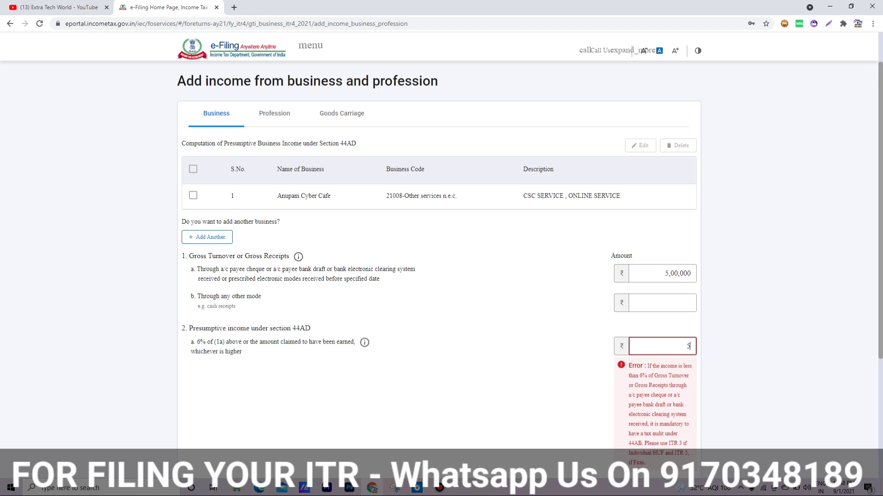
type("0000")
key("Tab")
Step: Enter 1b receipts of 1,00,000 with 8% presumptive income of 20,000, then add the entry
scroll(441, 262, "down", 2)
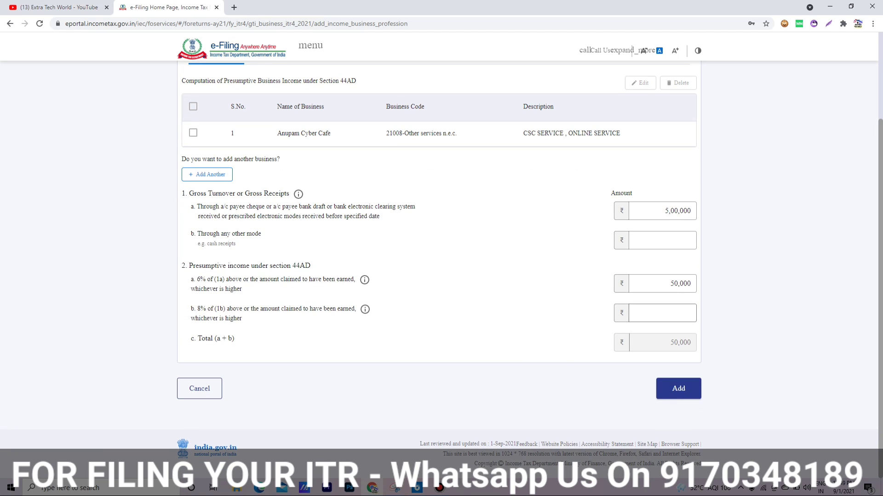
left_click(662, 240)
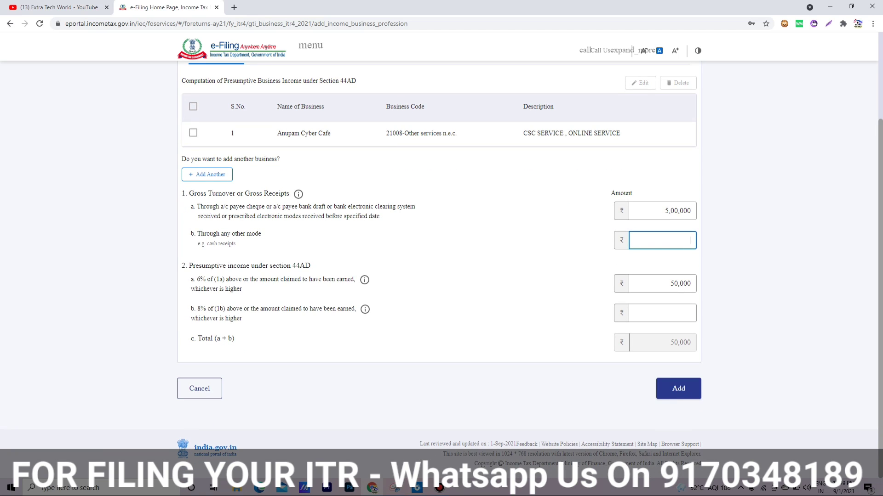
type("100000")
left_click(662, 313)
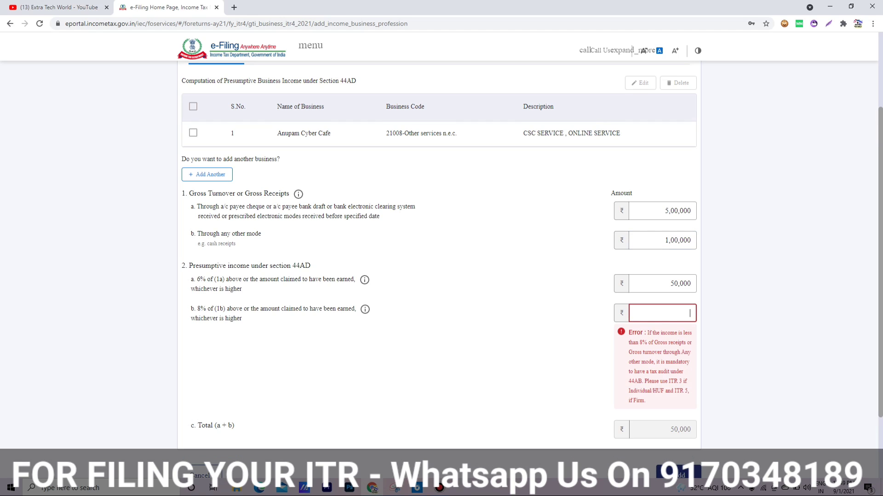
type("20000")
key("Tab")
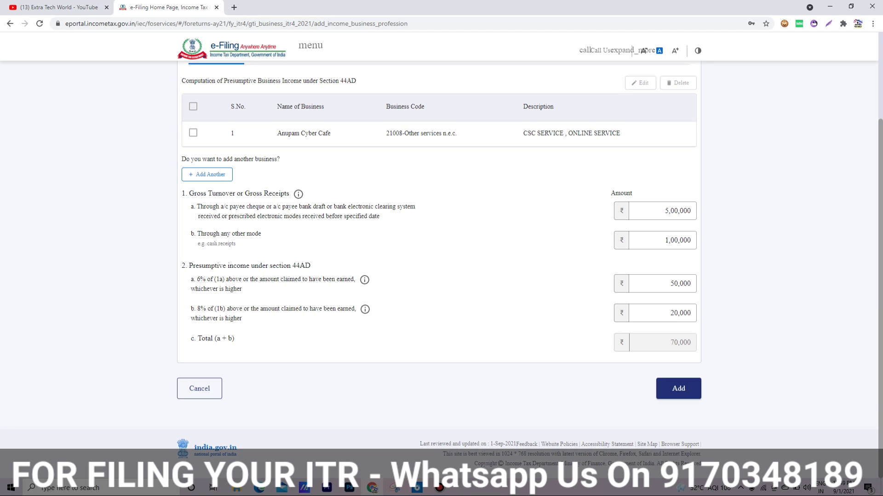
left_click(678, 388)
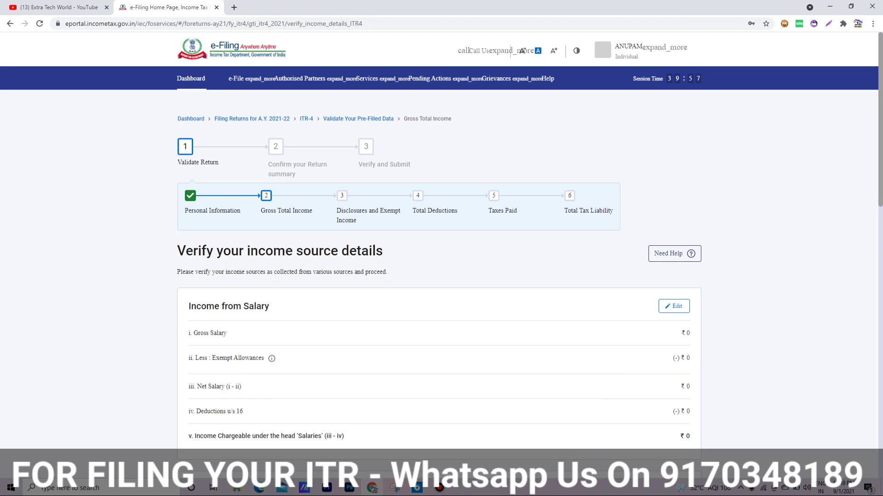
Step: Open the house property breakup and cancel it without adding a property
scroll(442, 267, "down", 8)
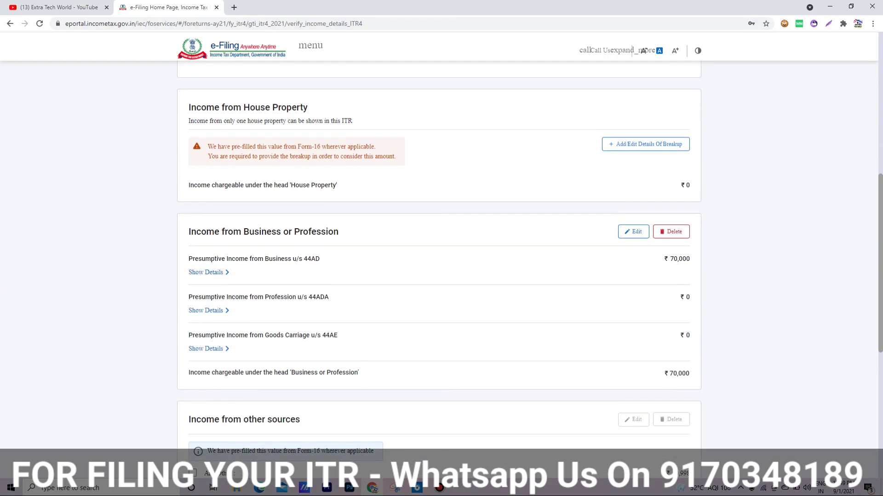
scroll(441, 267, "down", 1)
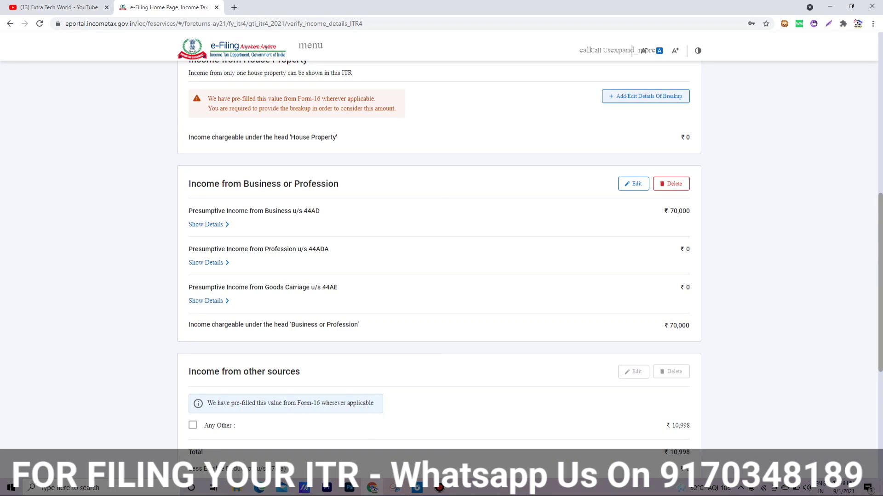
scroll(442, 267, "up", 3)
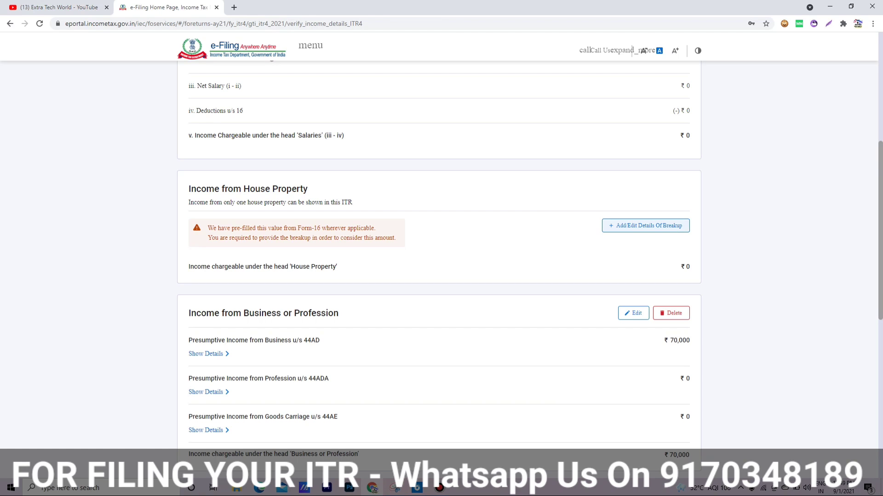
left_click(646, 225)
left_click(269, 248)
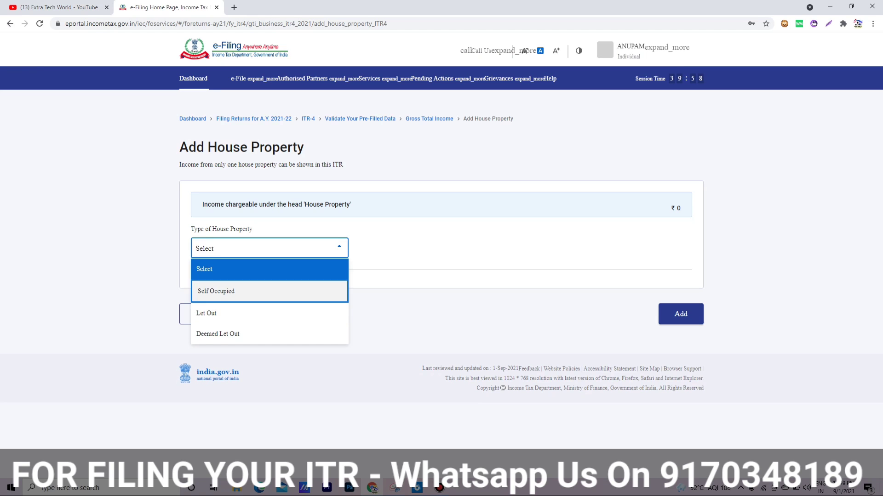
left_click(436, 276)
left_click(201, 313)
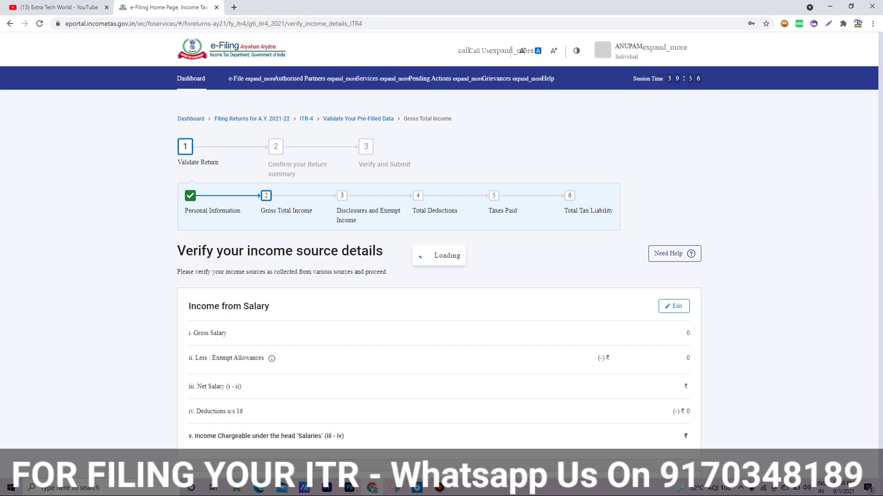
Step: Confirm the Gross Total Income of ₹80,998
scroll(439, 255, "down", 9)
scroll(439, 256, "down", 4)
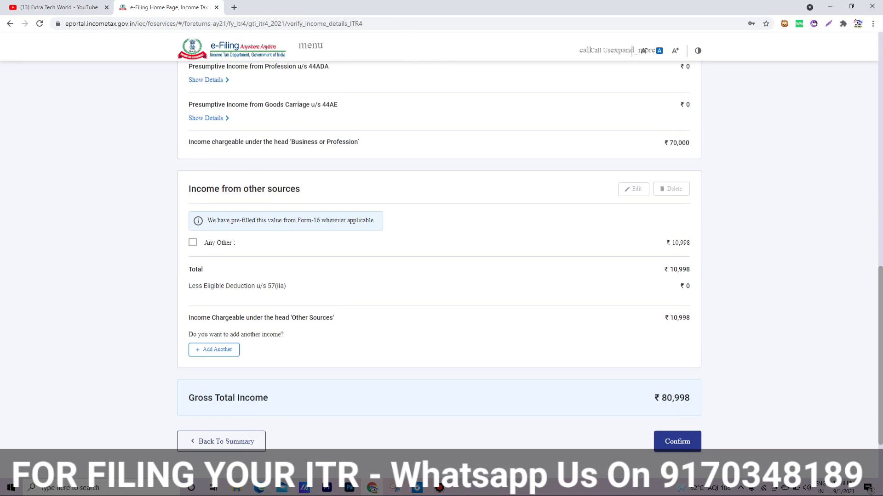
scroll(439, 255, "down", 1)
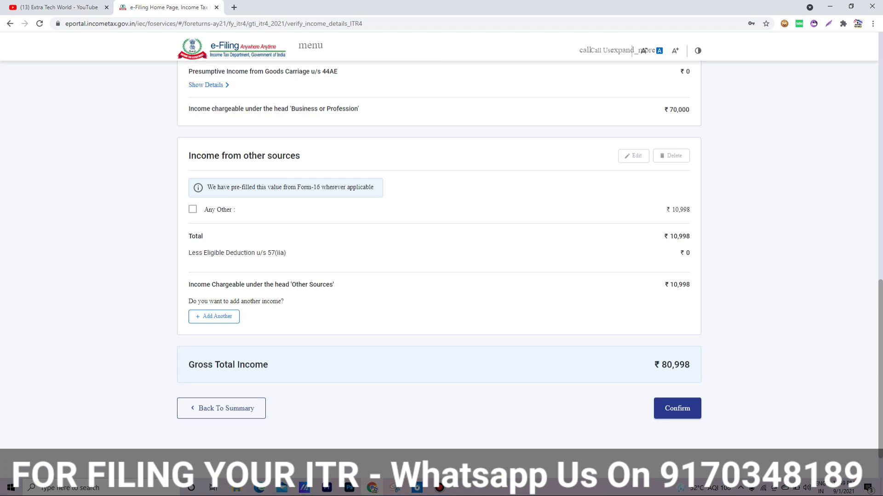
left_click(677, 408)
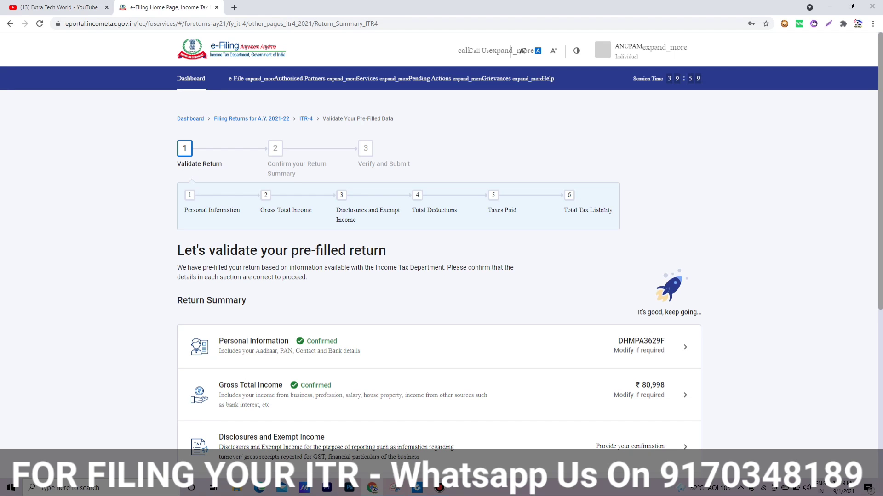
scroll(441, 267, "down", 3)
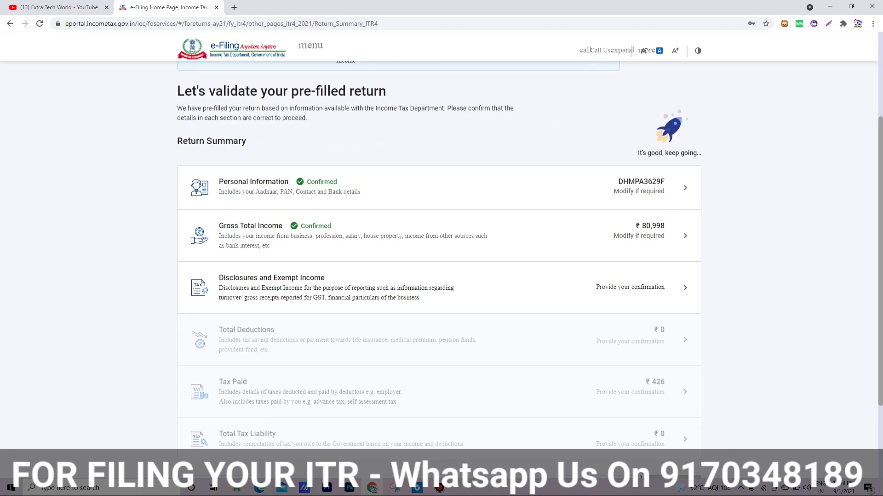
Step: Open the Financial Particulars form and enter sundry creditors of 50,000
left_click(336, 288)
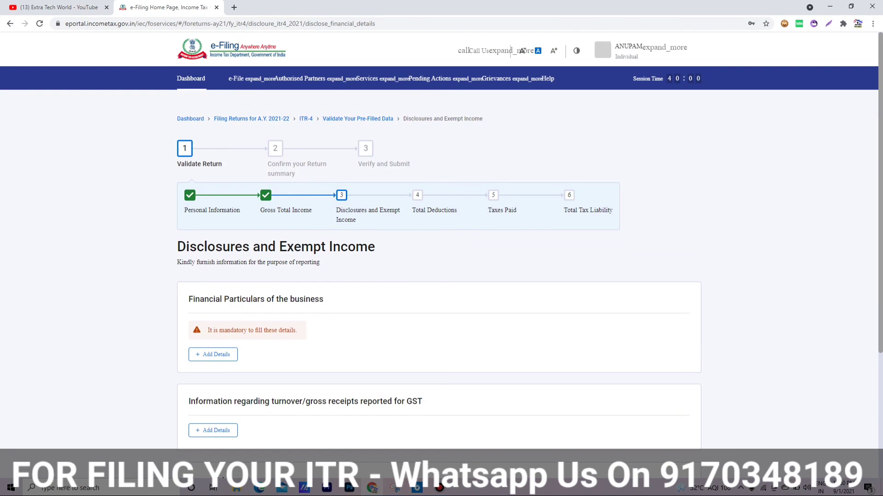
scroll(442, 258, "down", 2)
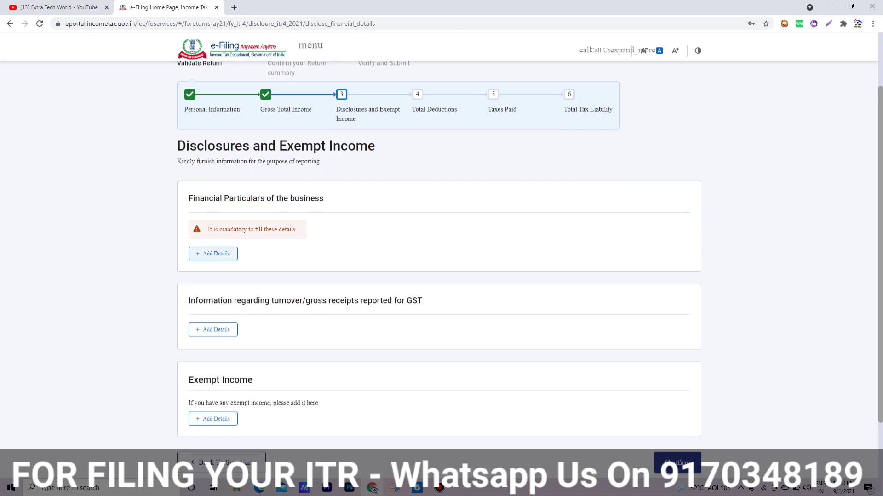
left_click(212, 253)
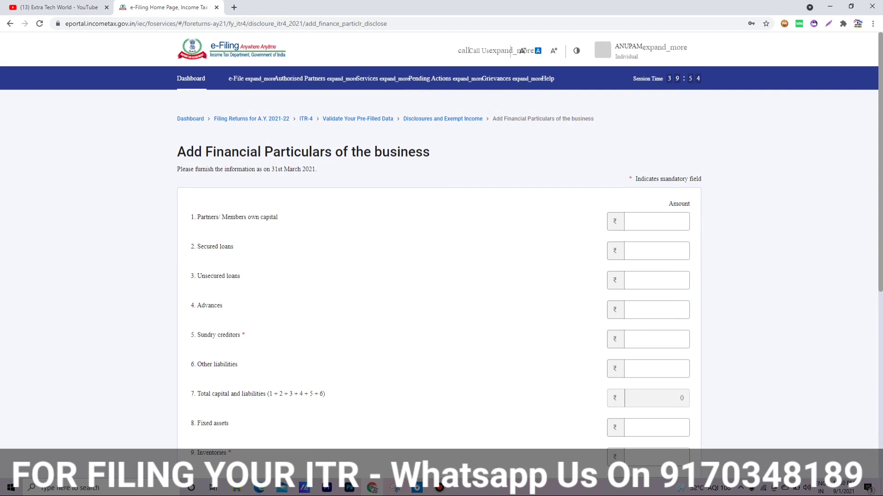
scroll(441, 262, "down", 3)
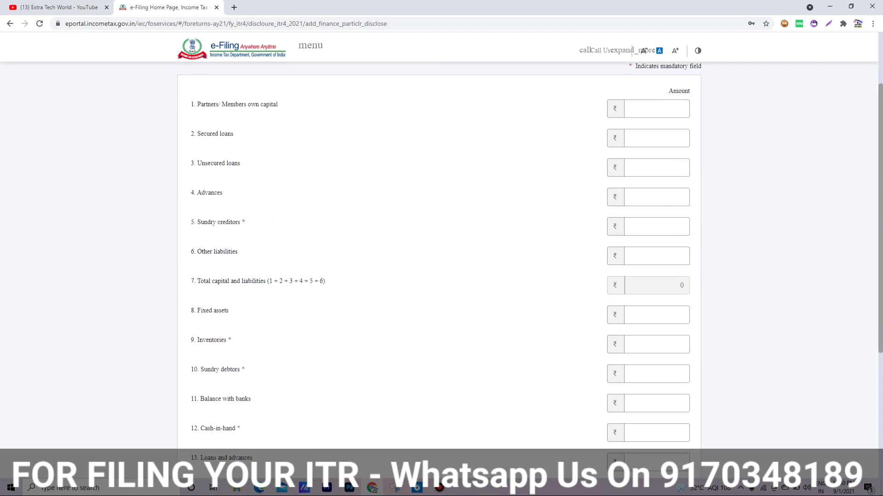
left_click_drag(246, 208, 242, 208)
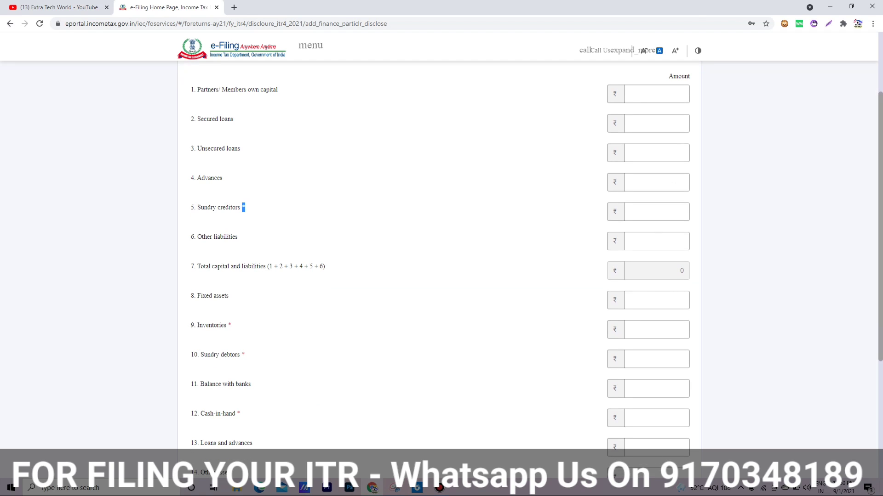
left_click(248, 209)
scroll(442, 270, "down", 4)
scroll(442, 270, "up", 3)
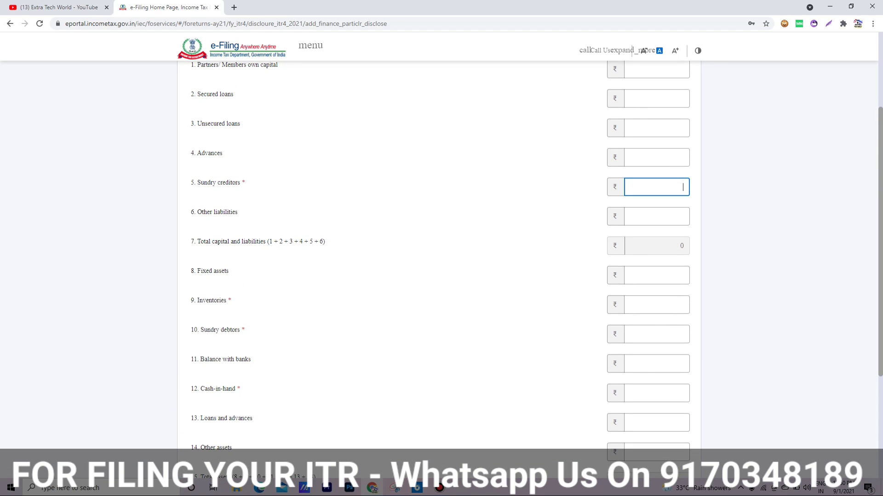
type("50000")
key("Tab")
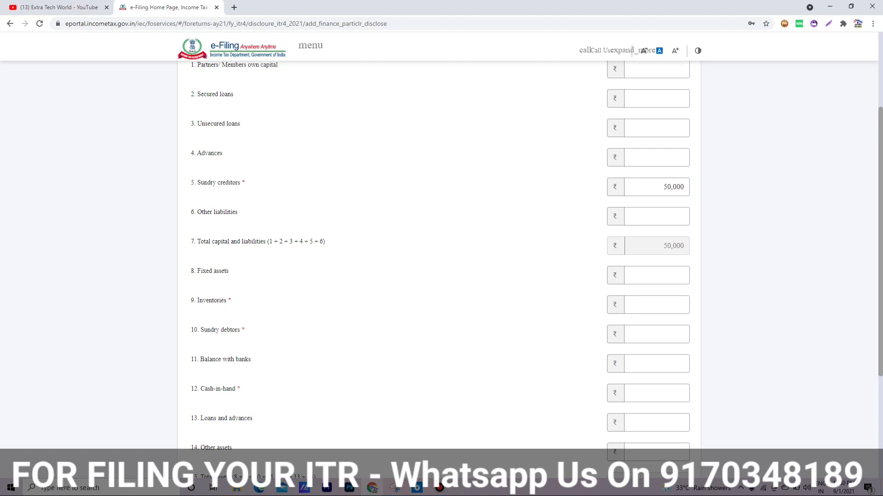
Step: Enter inventories 20,000, sundry debtors 10,000 and cash-in-hand 20,000, then add the details
scroll(442, 269, "down", 1)
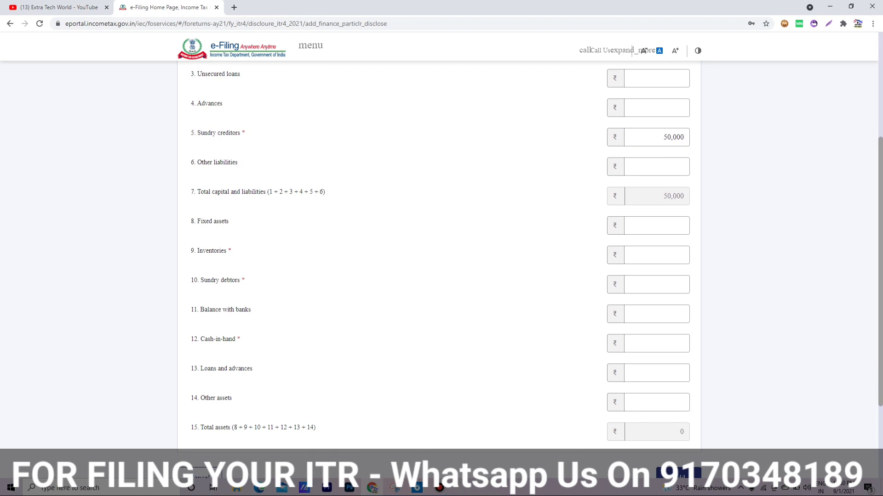
left_click(657, 255)
type("20000")
key("Tab")
scroll(441, 248, "down", 3)
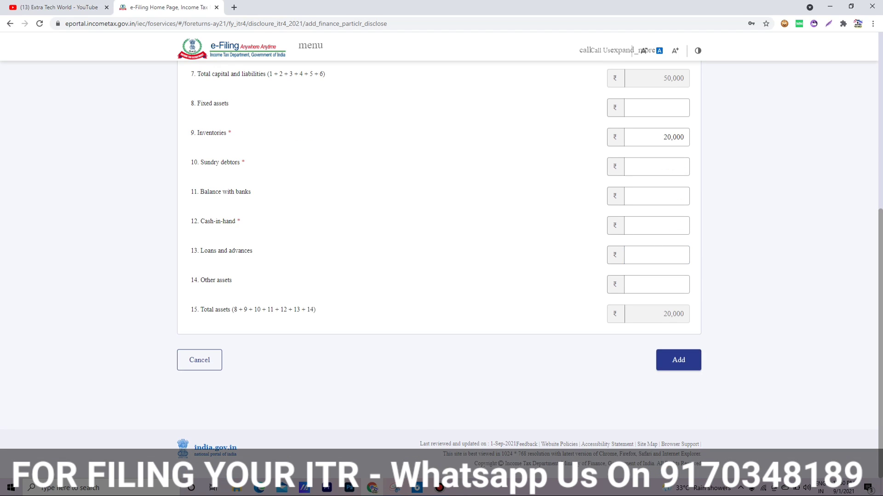
left_click(669, 166)
type("10000")
key("Tab")
left_click(662, 226)
type("20000")
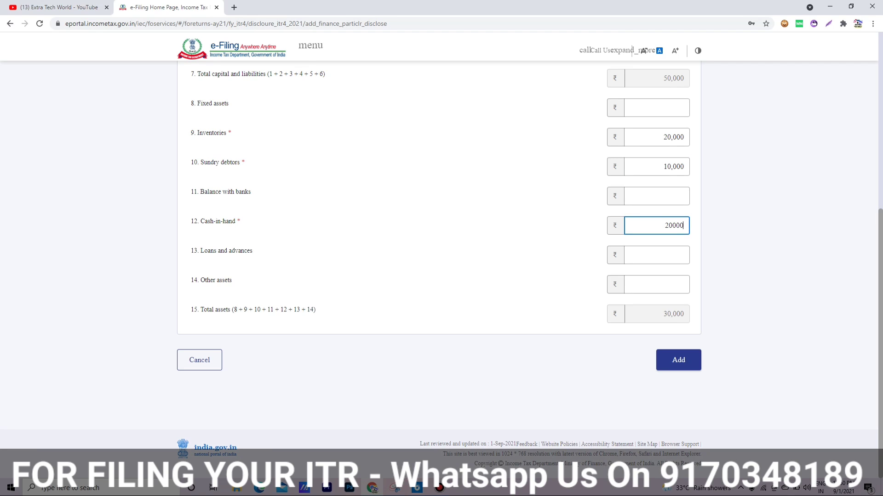
key("Tab")
left_click(678, 360)
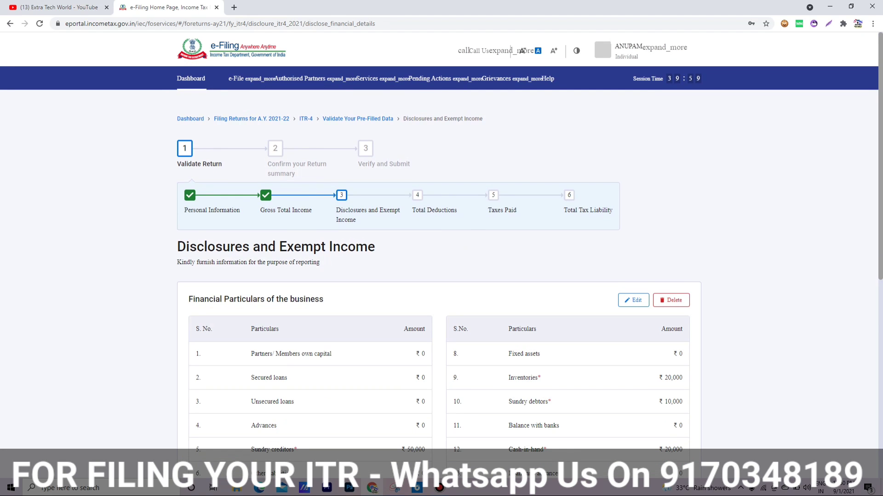
Step: Confirm the Disclosures and Exempt Income section with its saved financial particulars
scroll(441, 253, "down", 6)
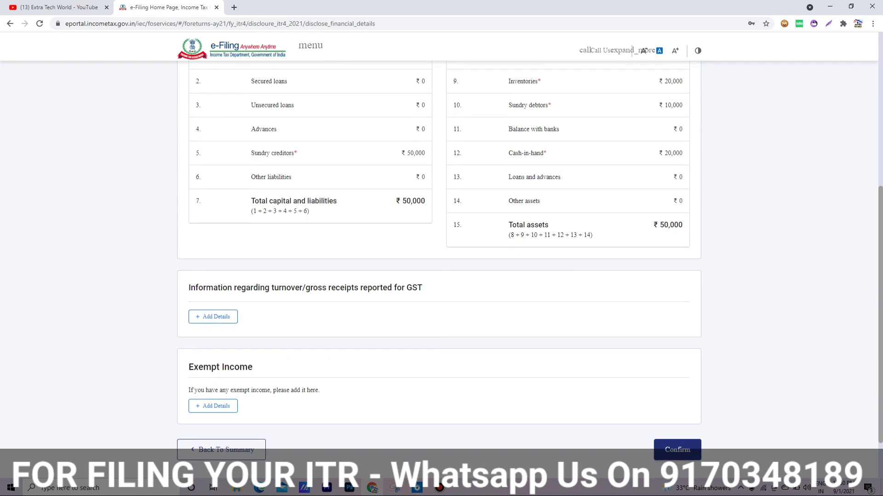
left_click_drag(423, 288, 271, 288)
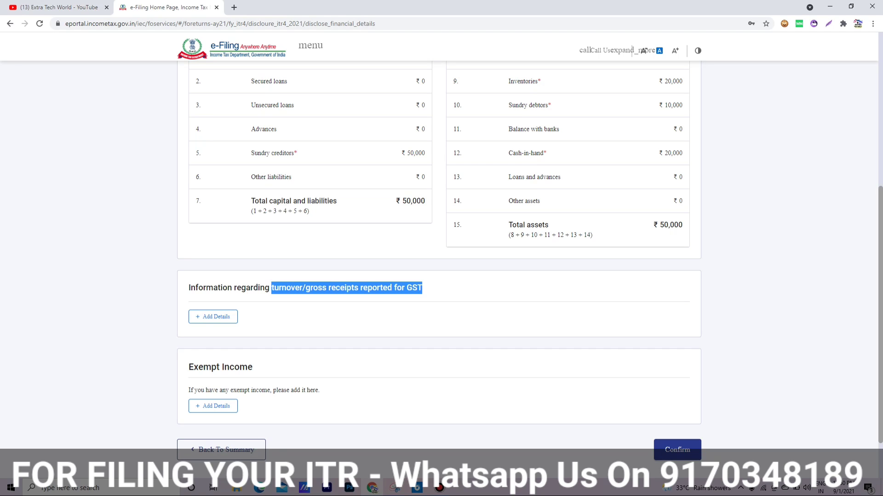
left_click(271, 288)
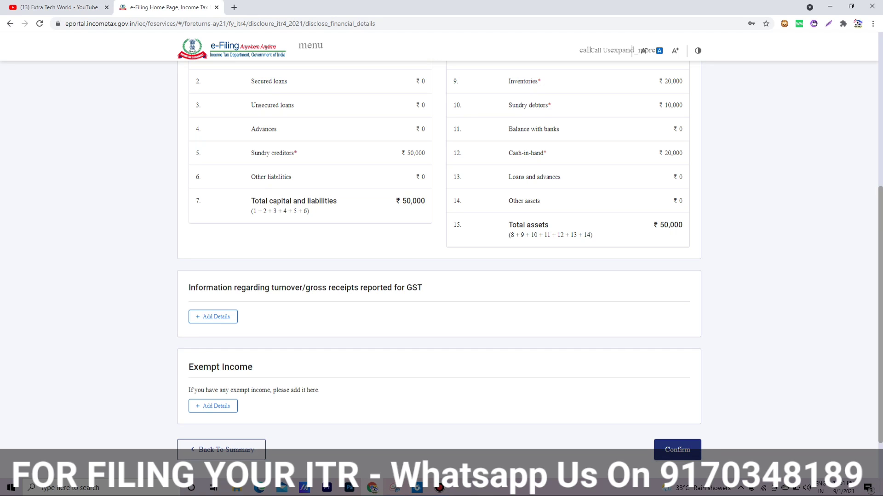
left_click(677, 446)
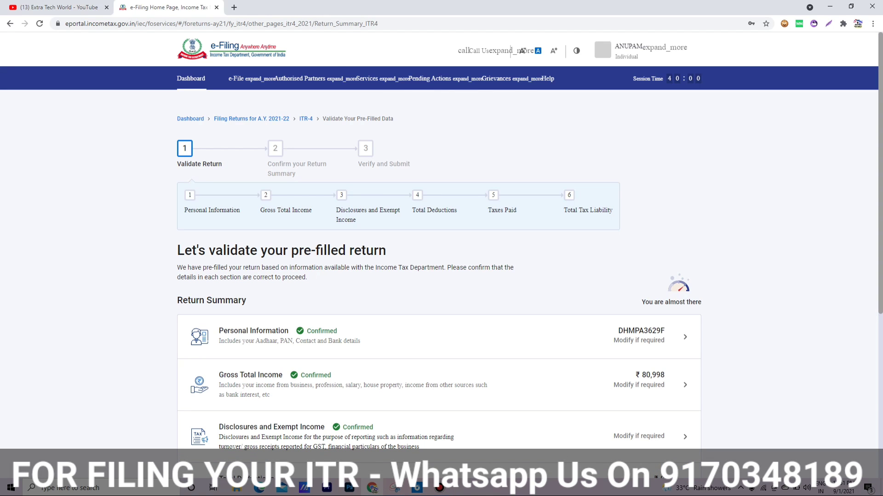
scroll(441, 257, "down", 4)
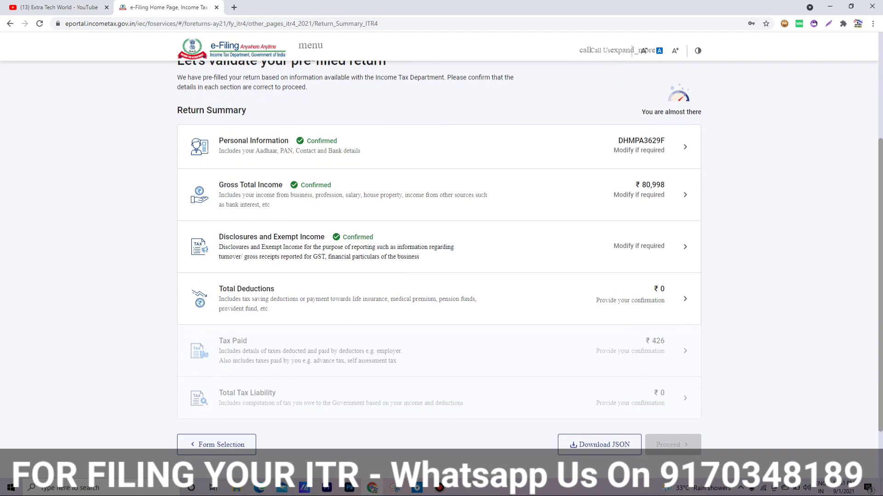
Step: Skip the deduction questions and confirm Total Deductions at ₹0
left_click(439, 299)
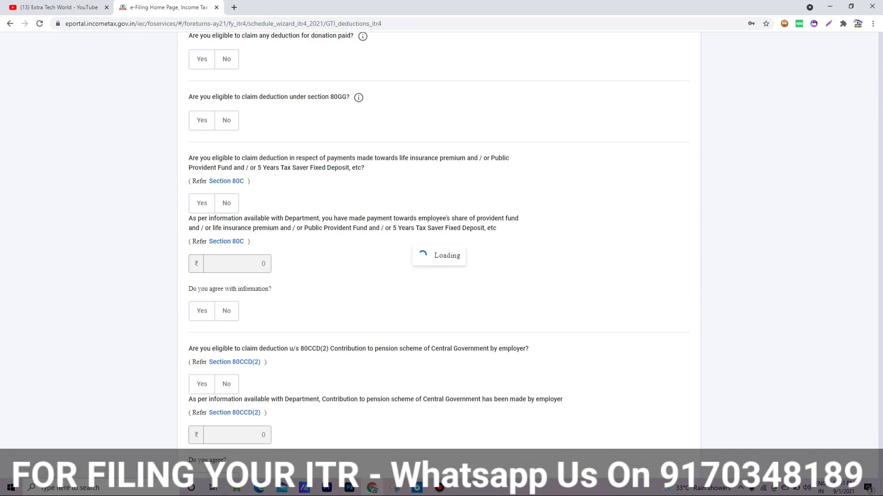
scroll(441, 258, "down", 15)
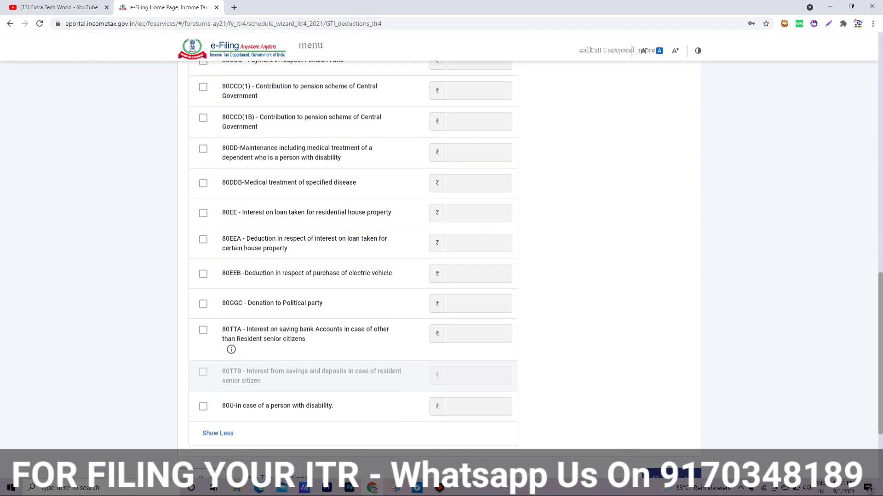
scroll(441, 258, "down", 3)
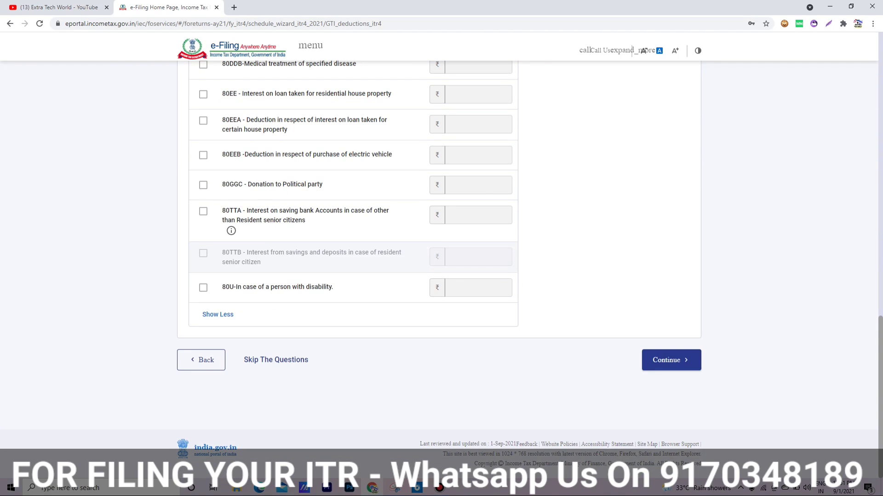
left_click(276, 360)
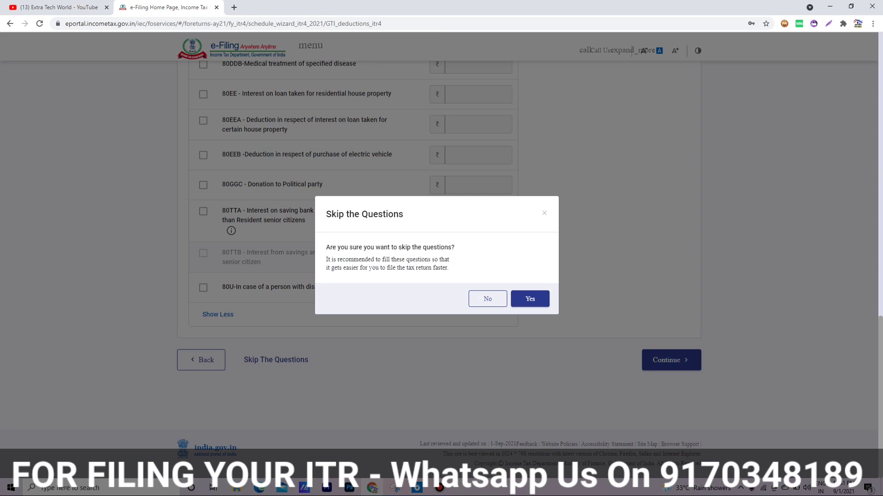
left_click(530, 299)
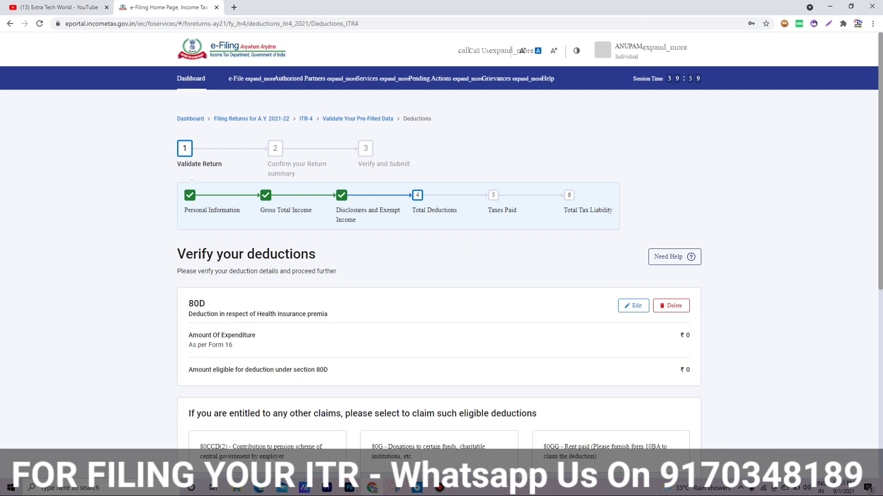
scroll(441, 276, "down", 3)
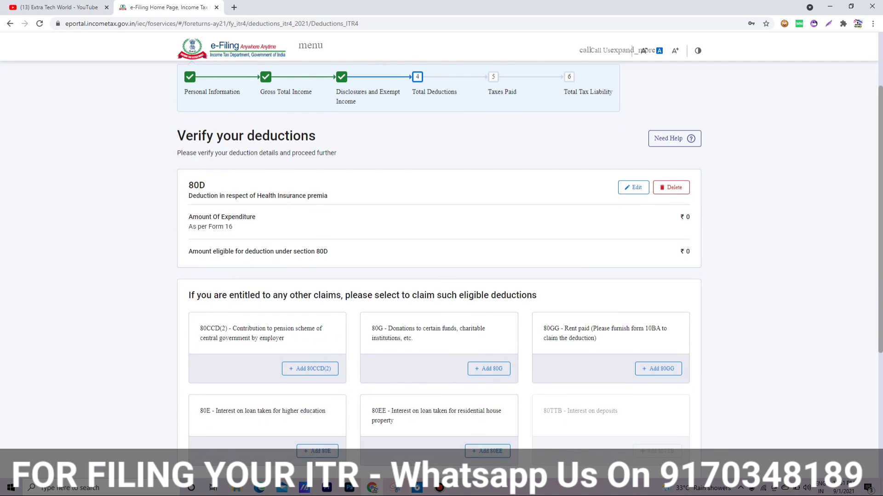
scroll(442, 275, "down", 5)
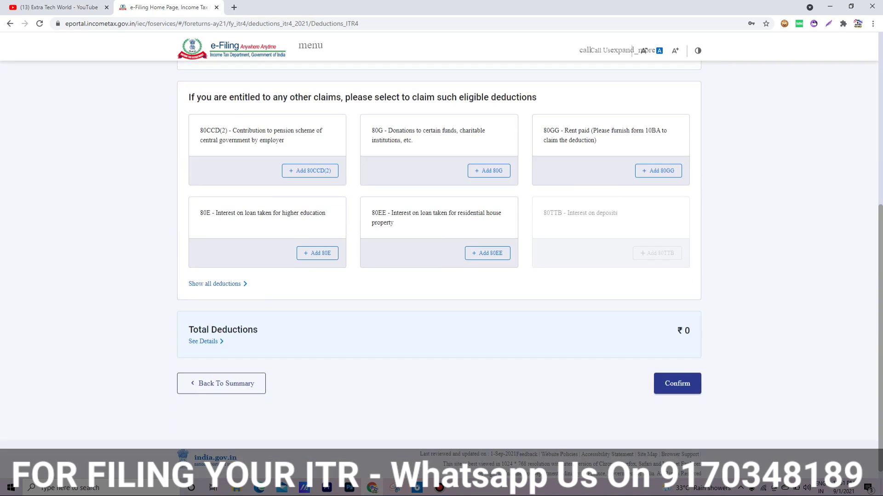
left_click(678, 373)
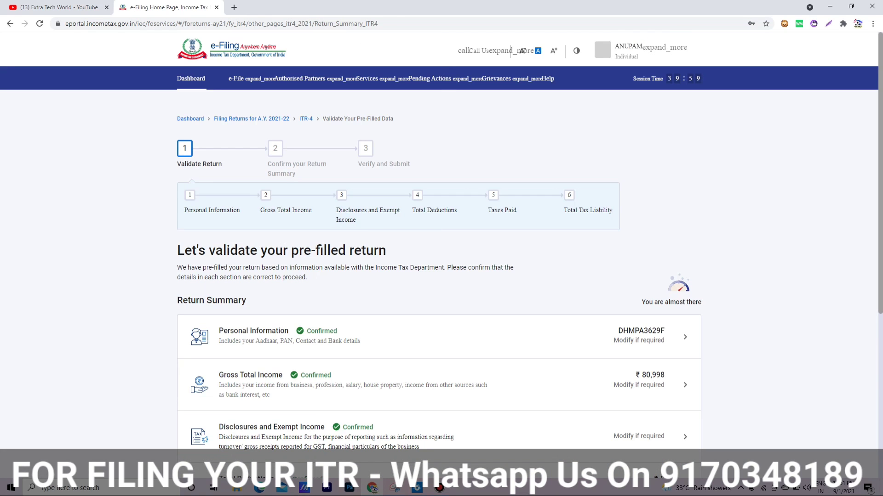
Step: Review and confirm the Taxes Paid section
scroll(441, 276, "down", 5)
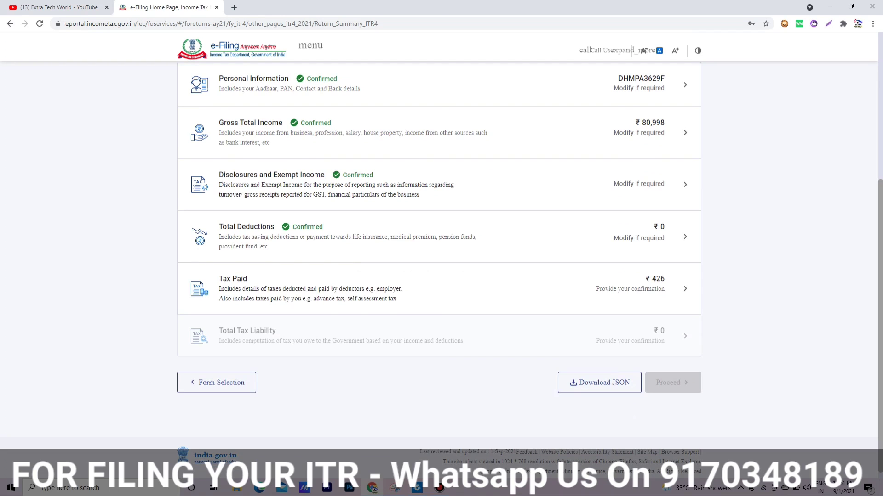
left_click(685, 289)
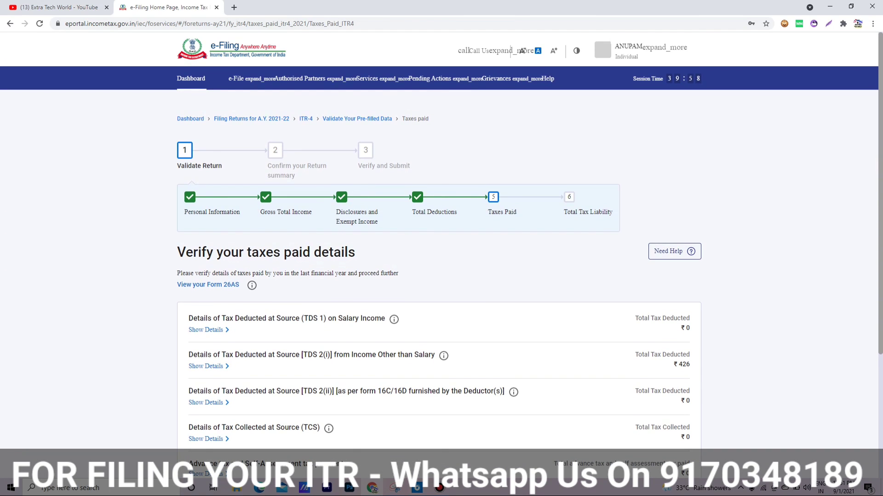
scroll(442, 275, "down", 4)
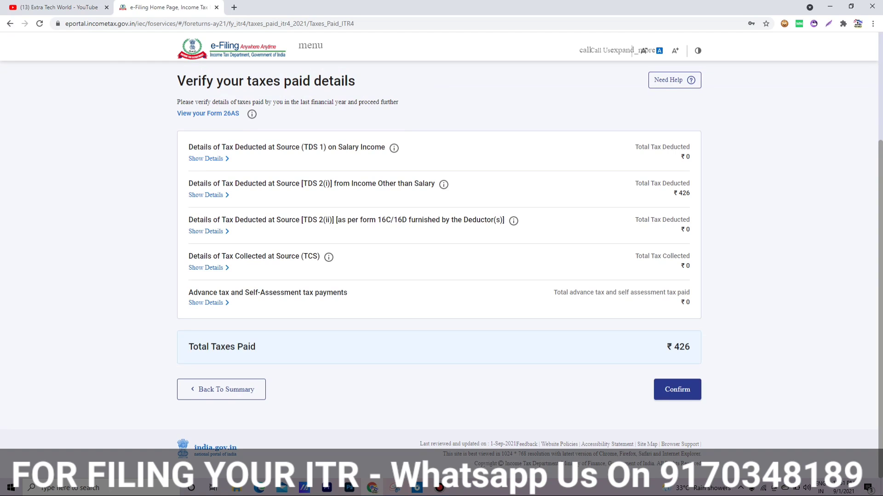
left_click(677, 389)
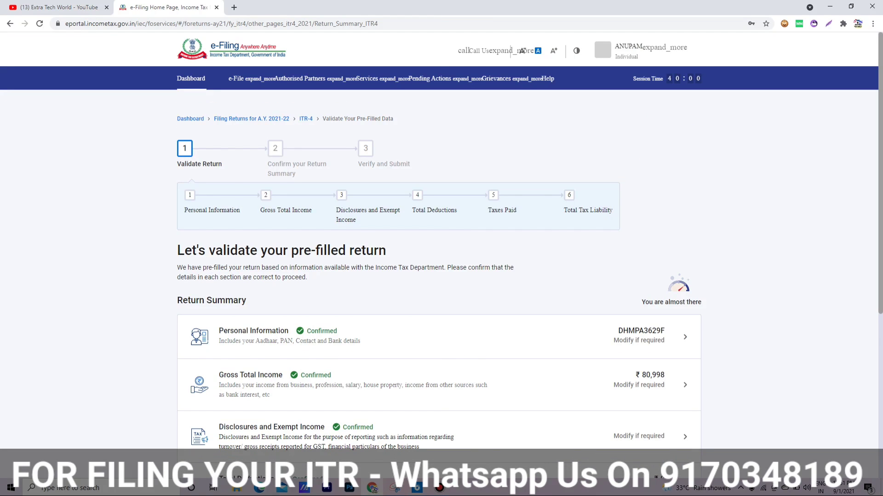
scroll(439, 276, "down", 5)
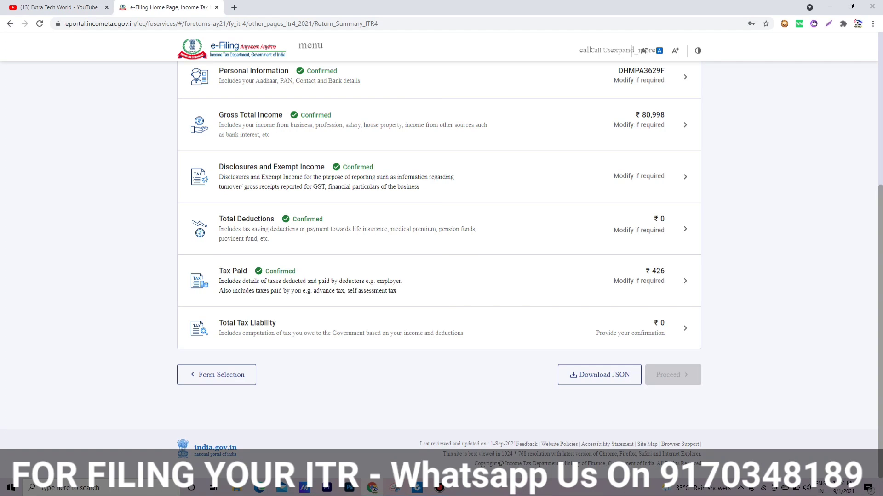
Step: Confirm the ₹0 Total Tax Liability section
left_click(247, 323)
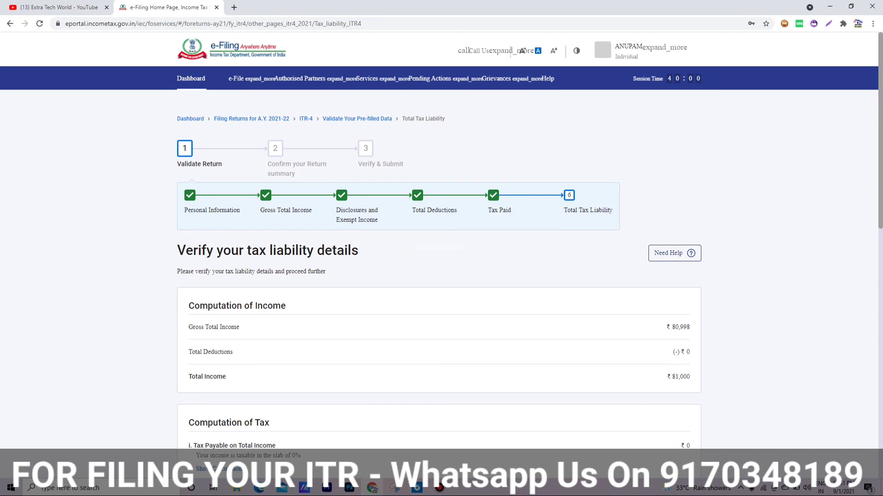
scroll(439, 276, "down", 10)
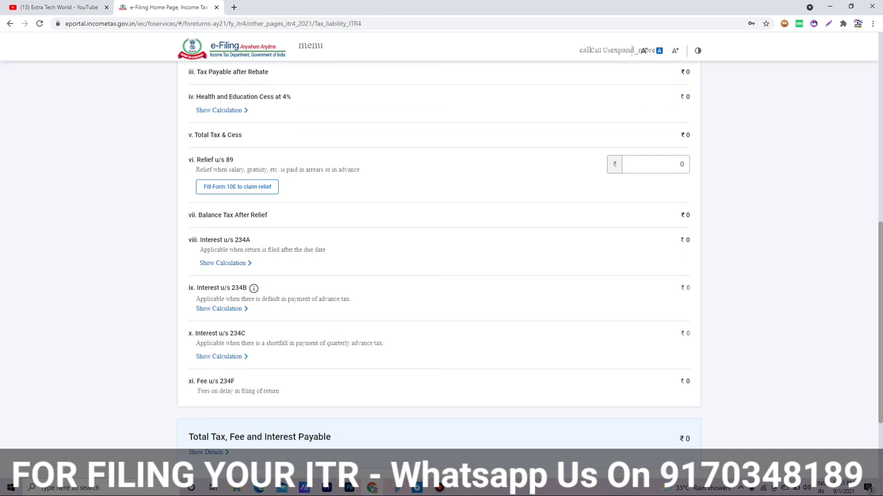
scroll(439, 275, "down", 3)
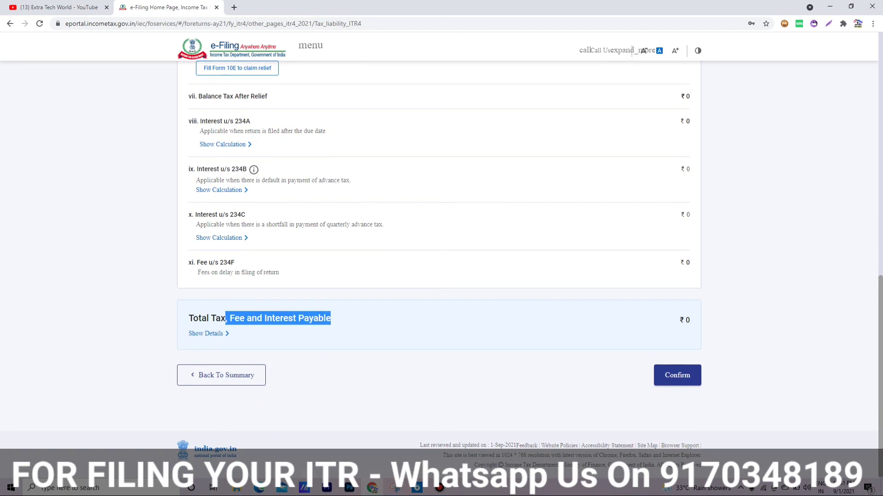
left_click(677, 375)
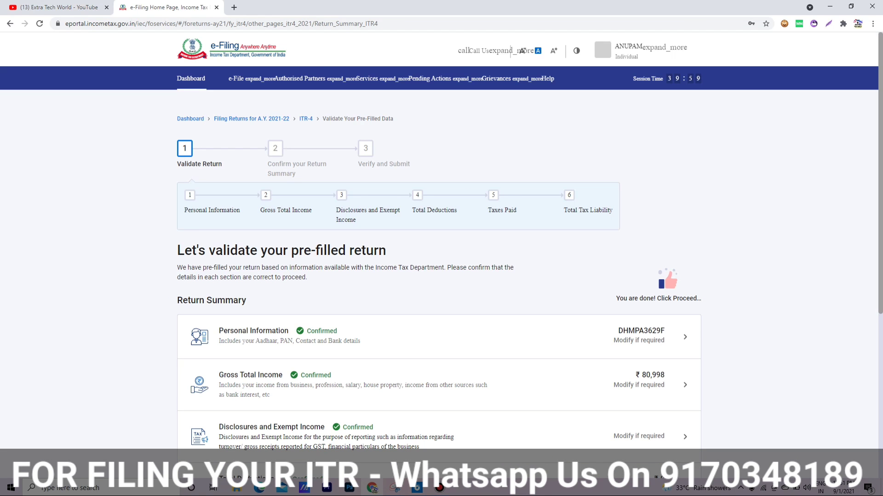
scroll(439, 276, "down", 5)
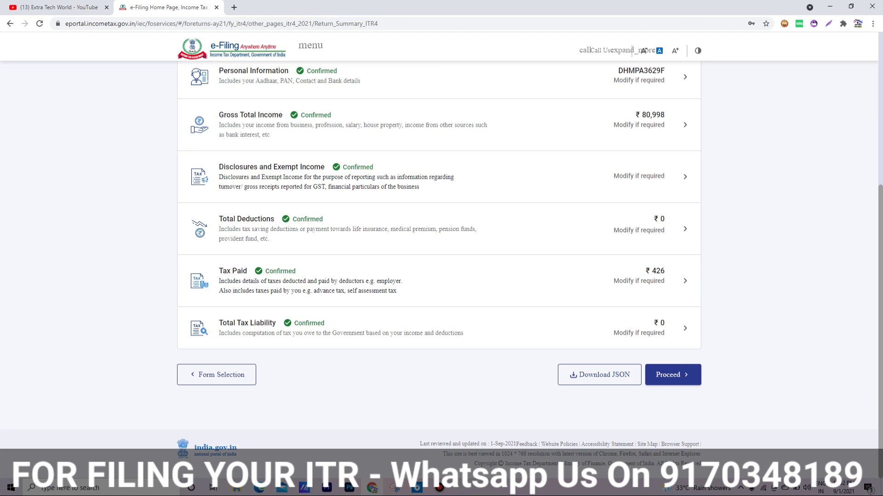
Step: Proceed to the Tax Summary, check the ₹430 refund, and continue to Preview Return
left_click(673, 375)
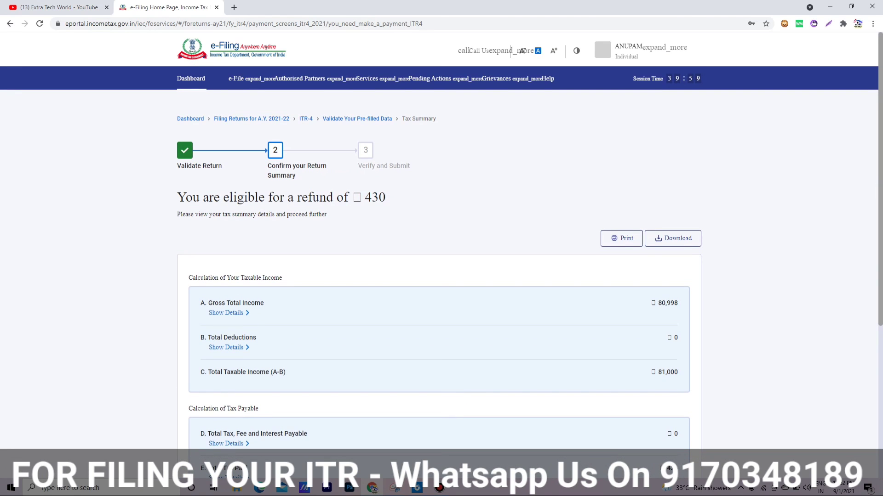
mouse_move(178, 197)
left_mouse_down()
mouse_move(372, 198)
mouse_move(178, 197)
left_mouse_up()
left_click(372, 198)
left_click(178, 198)
scroll(439, 276, "down", 5)
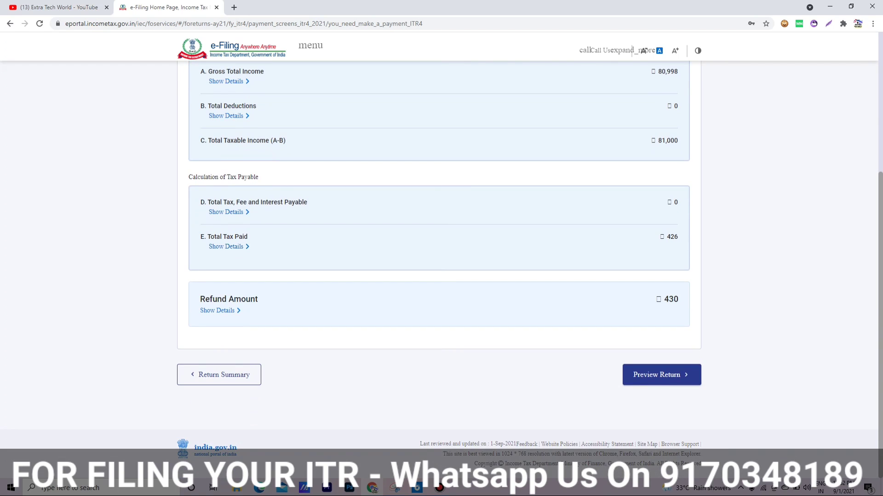
left_click(661, 374)
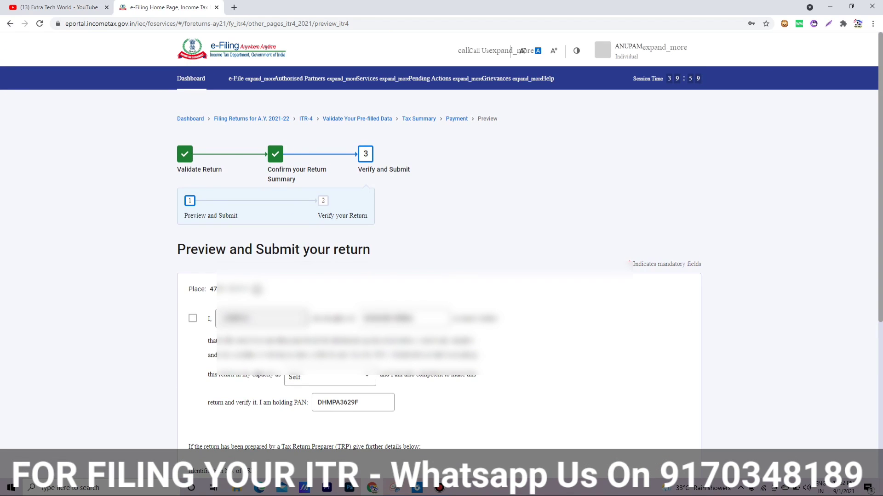
Step: Accept the verification declaration and generate the ITR-4 preview for validation
left_click(192, 318)
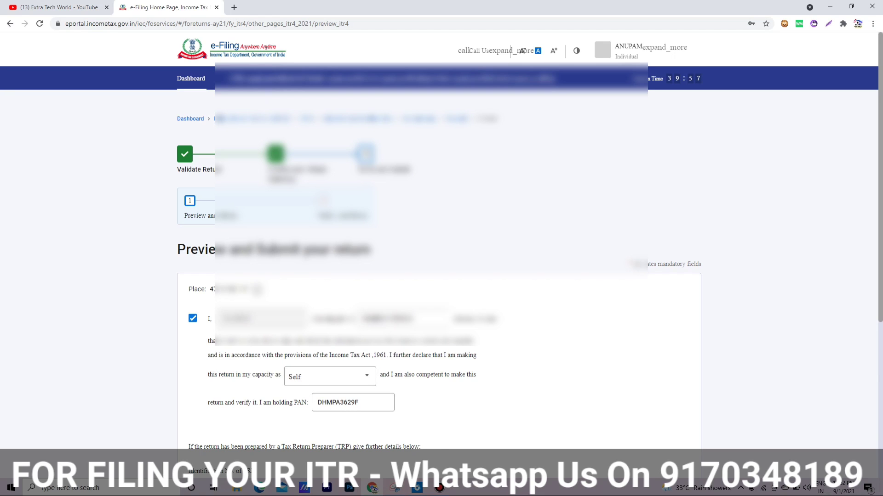
scroll(439, 248, "down", 5)
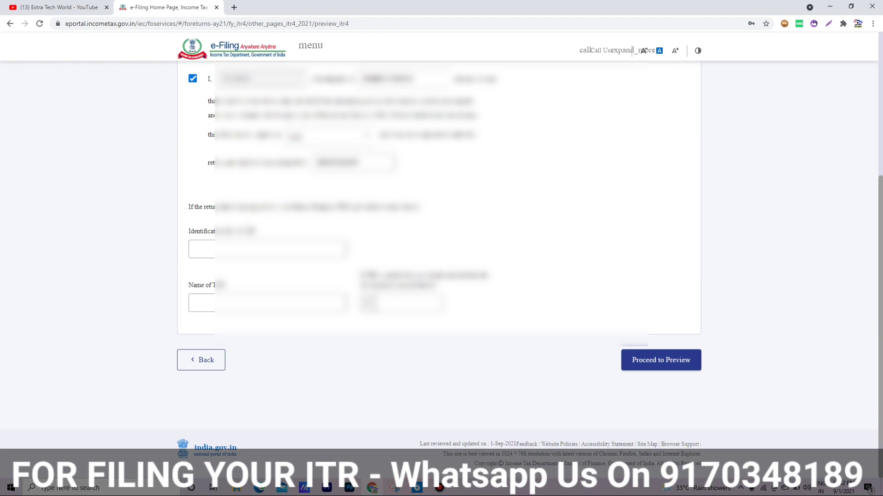
left_click(661, 360)
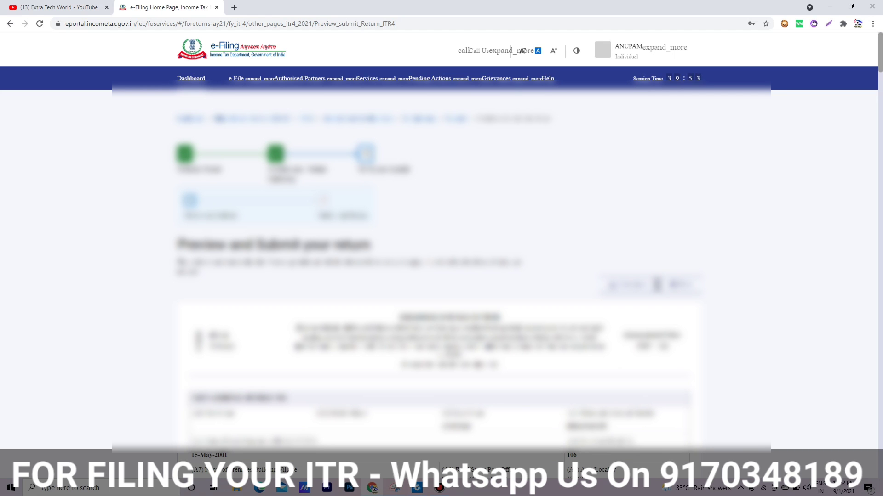
scroll(441, 258, "down", 20)
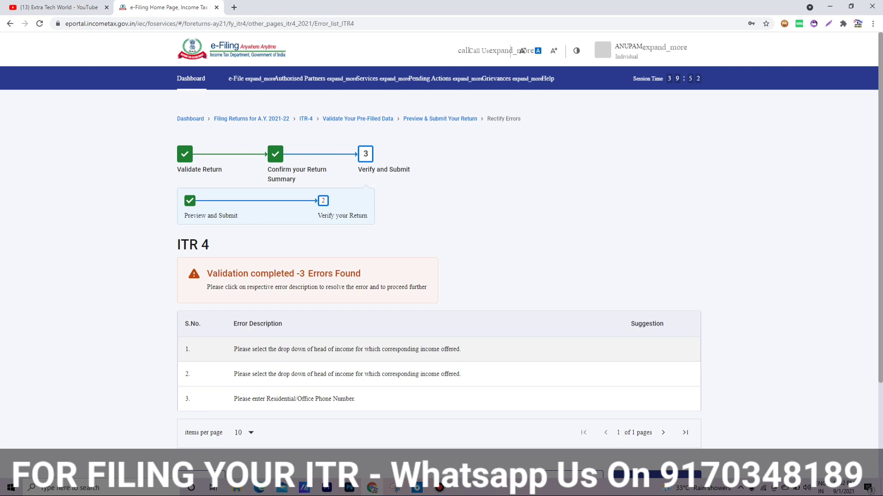
Step: Fix error 1 by setting the ₹420 TDS entry's head of income to BP - Income from Business & Profession
left_click(347, 350)
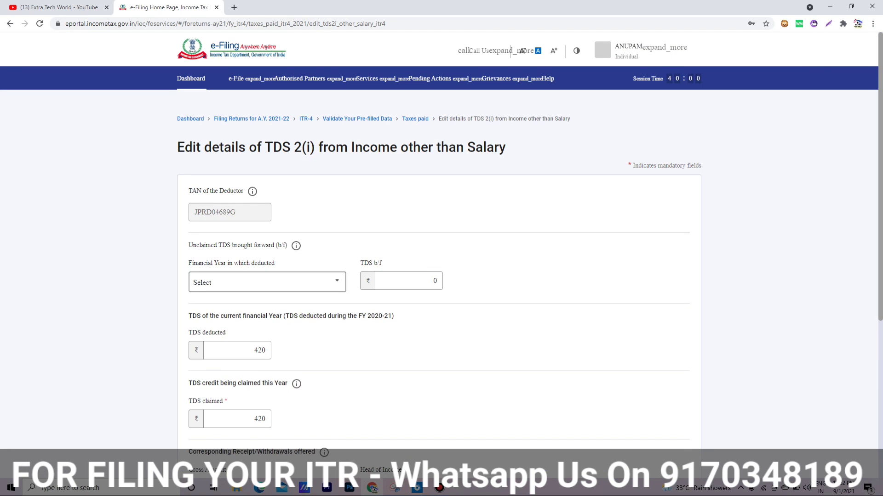
left_click(267, 281)
left_click(267, 282)
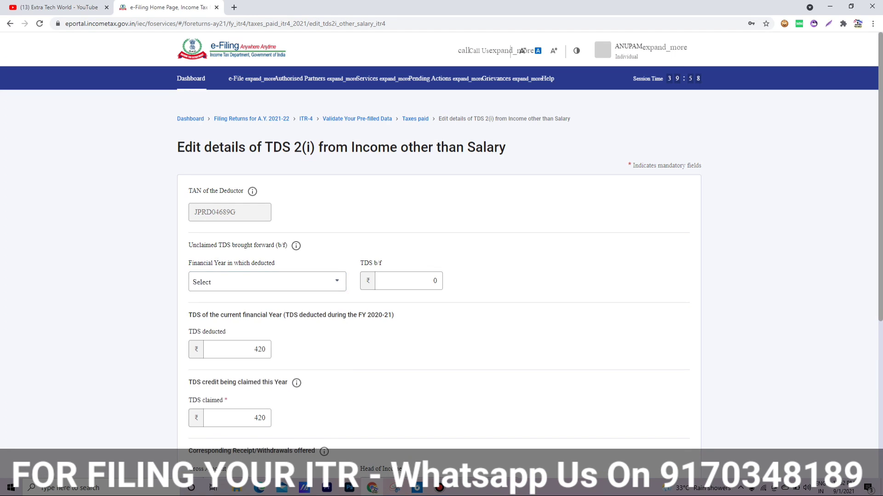
scroll(439, 258, "down", 5)
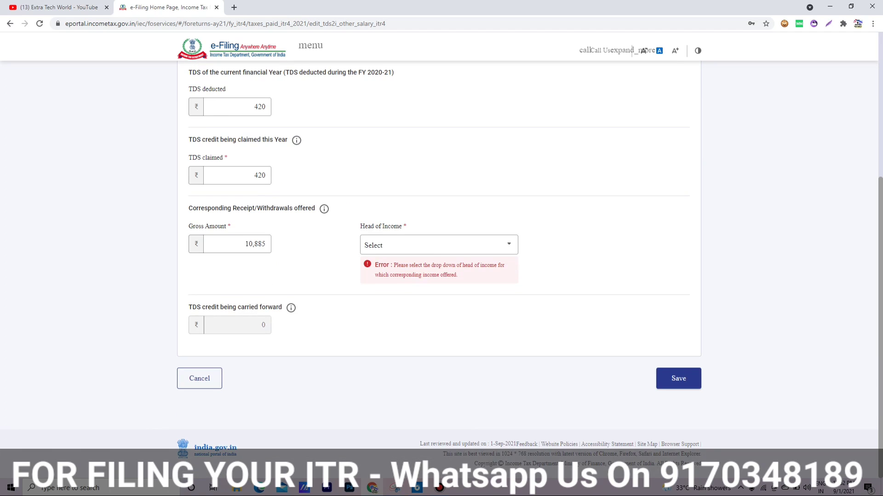
left_click(439, 246)
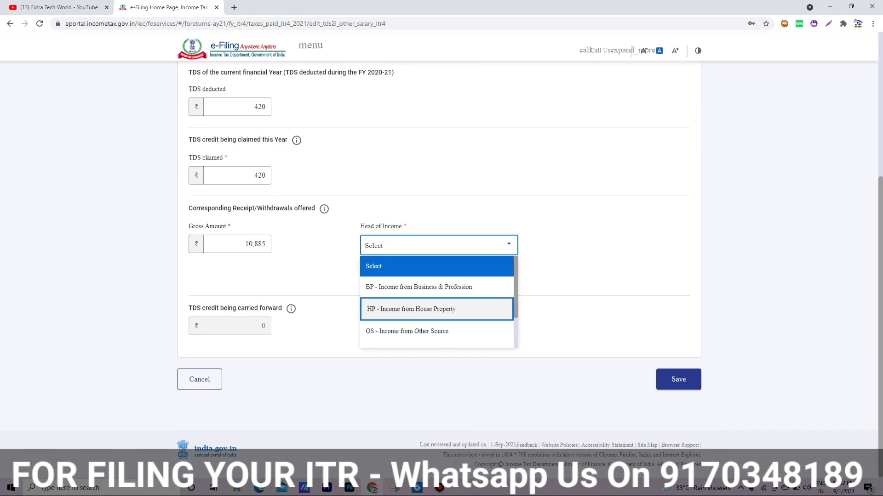
left_click(419, 287)
left_click(679, 378)
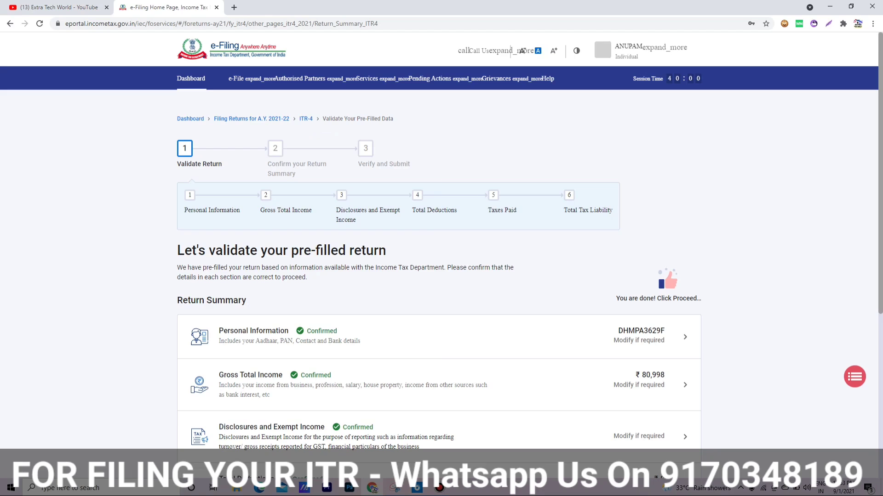
Step: Re-run preview and validation, then open the ₹6 TDS 2(i) entry flagged as the first error
scroll(439, 230, "down", 5)
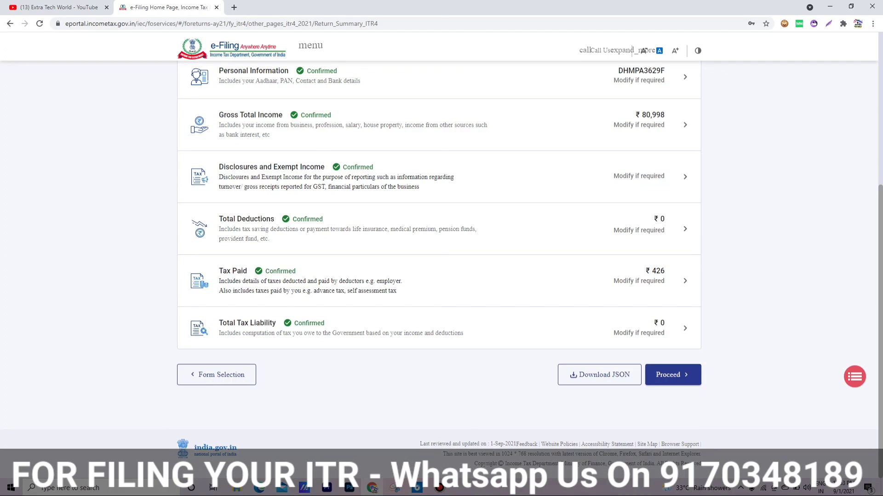
left_click(672, 375)
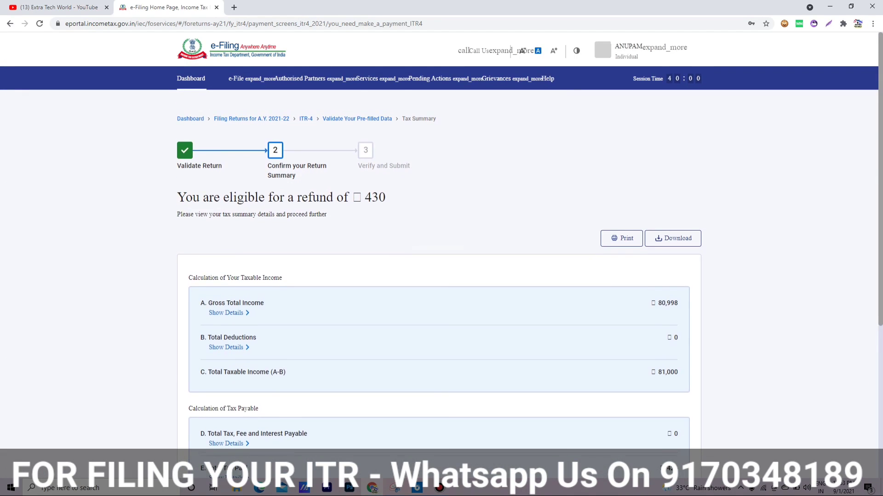
scroll(439, 248, "down", 5)
left_click(661, 374)
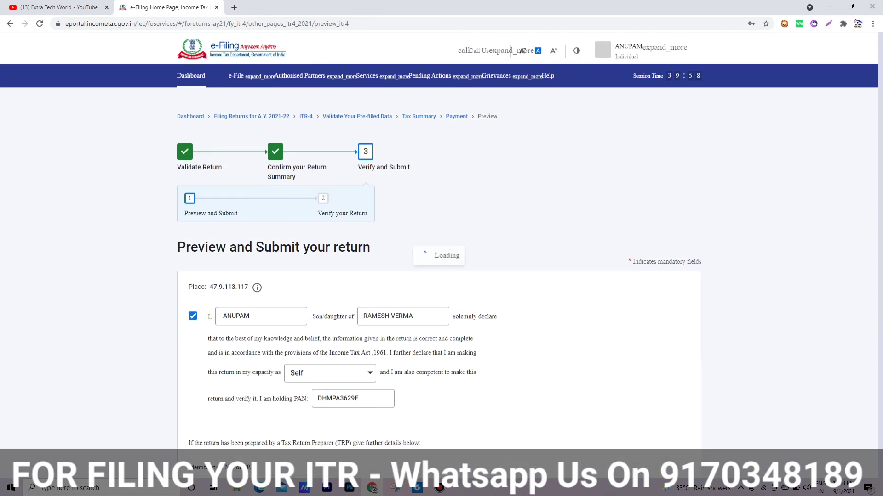
scroll(439, 249, "down", 5)
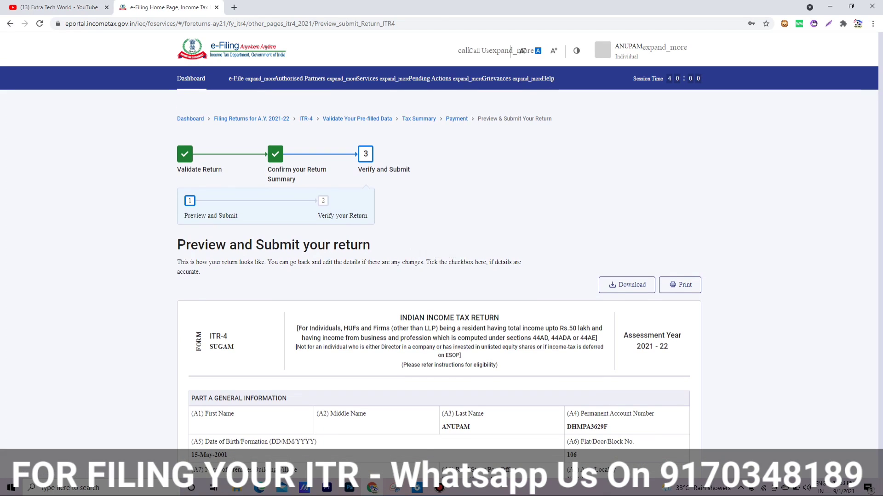
scroll(439, 258, "down", 20)
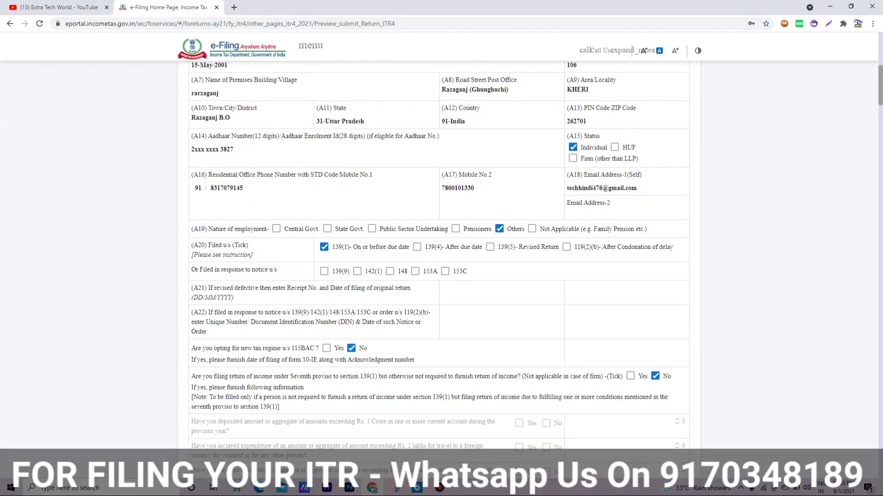
scroll(439, 258, "down", 8)
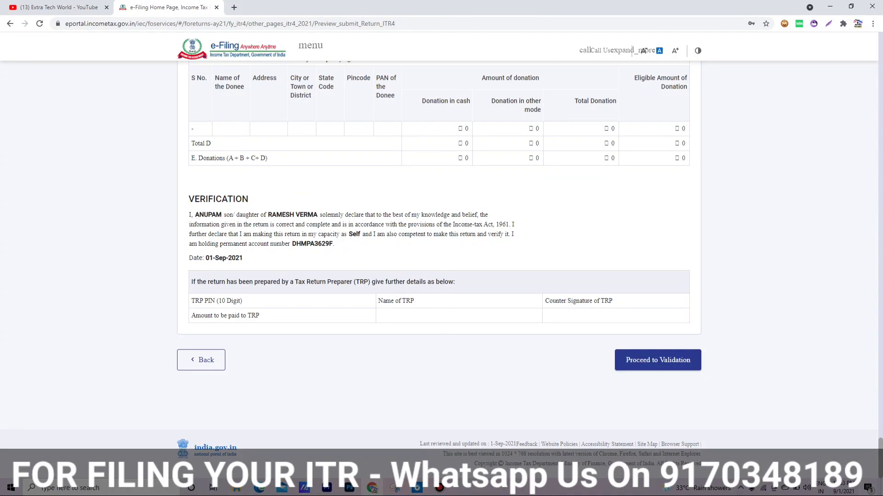
left_click(657, 361)
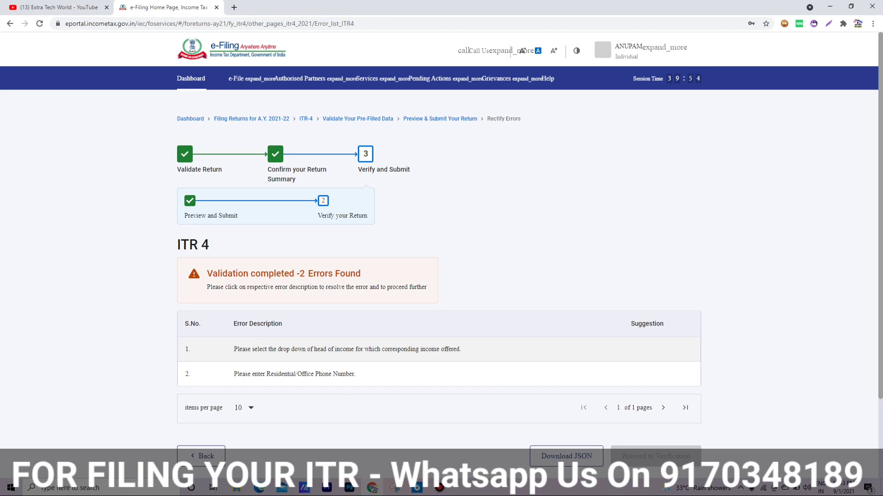
left_click(347, 350)
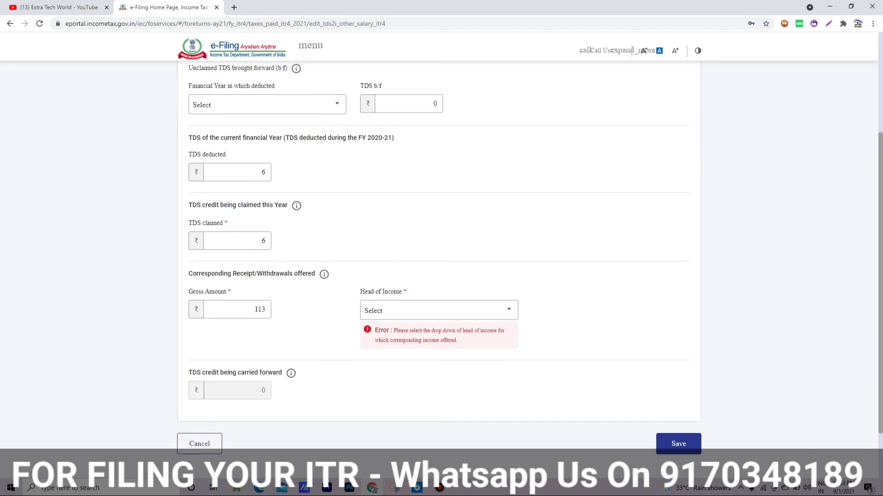
Step: Set the second deductor's head of income to BP - Income from Business & Profession, save, and confirm taxes paid
key("alt+Down")
key("Down")
key("Return")
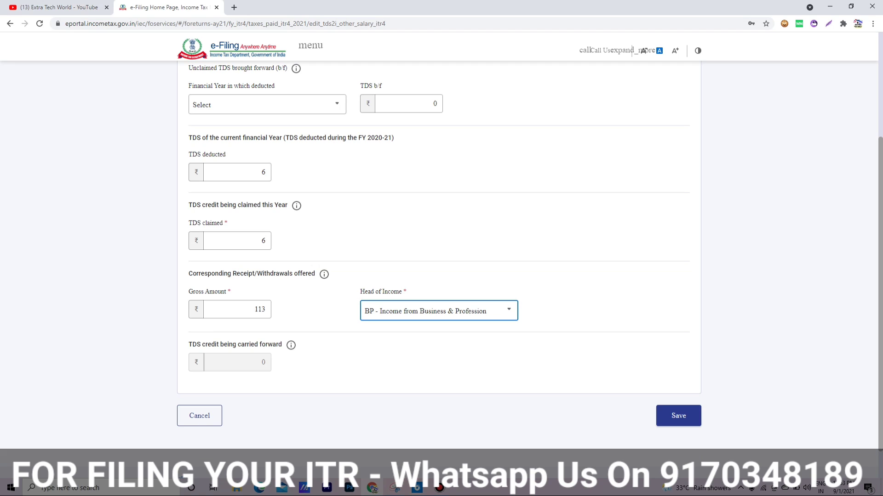
left_click(678, 416)
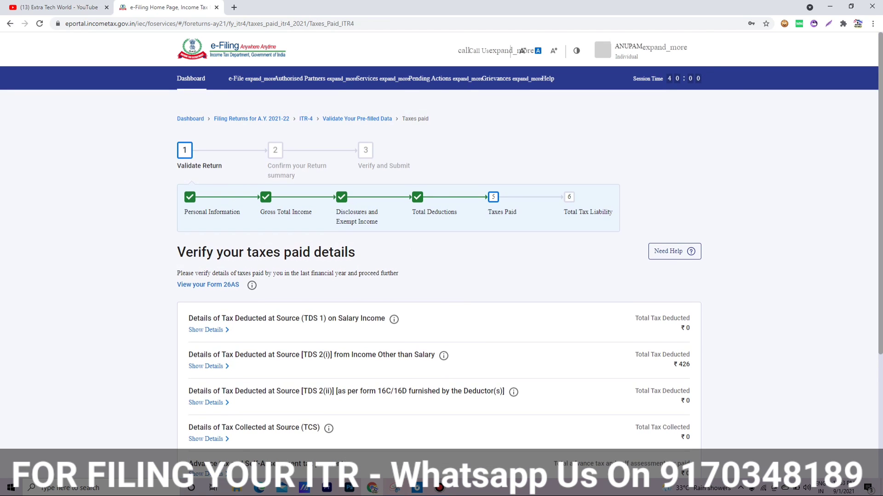
scroll(439, 257, "down", 4)
left_click(677, 389)
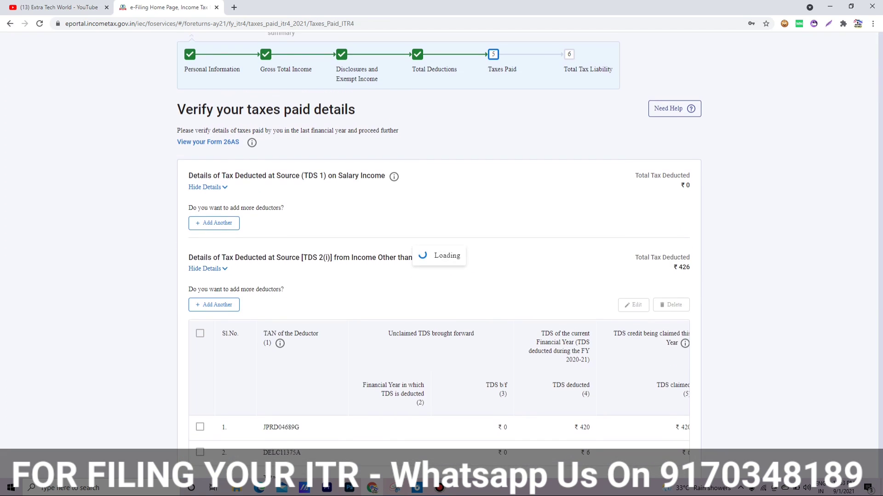
Step: Generate the full ITR-4 preview and run validation on it
scroll(439, 248, "down", 5)
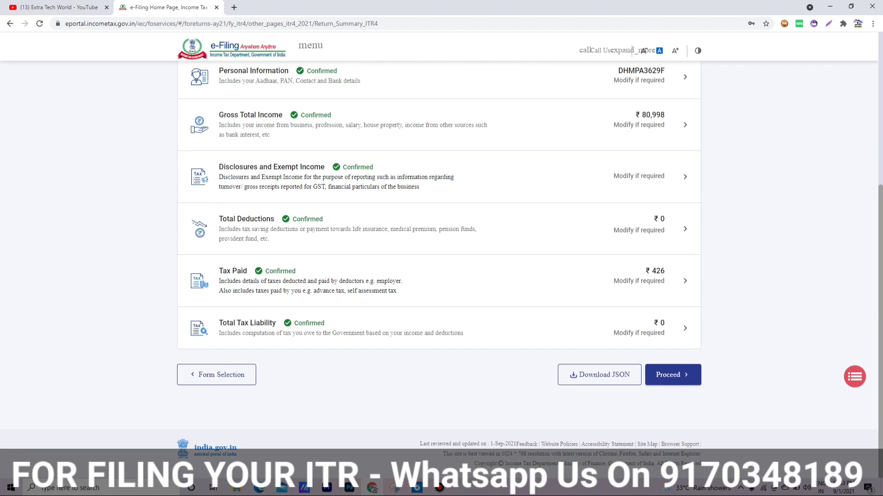
scroll(439, 248, "down", 5)
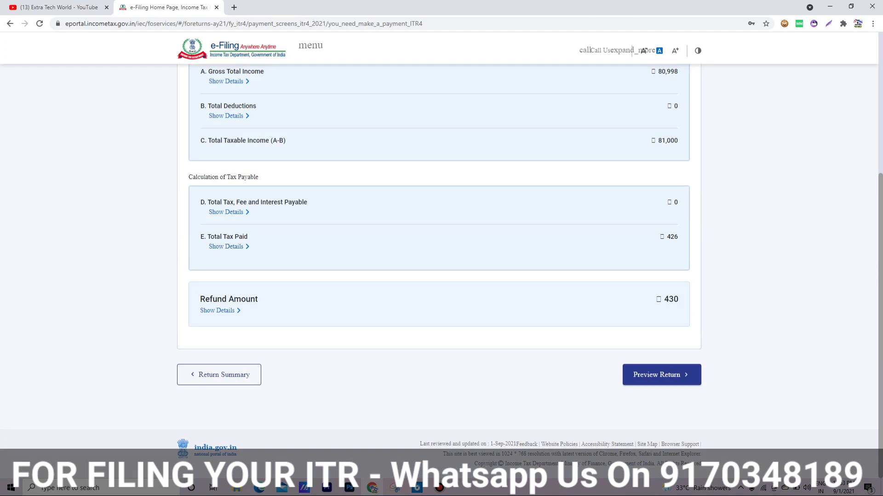
left_click(662, 375)
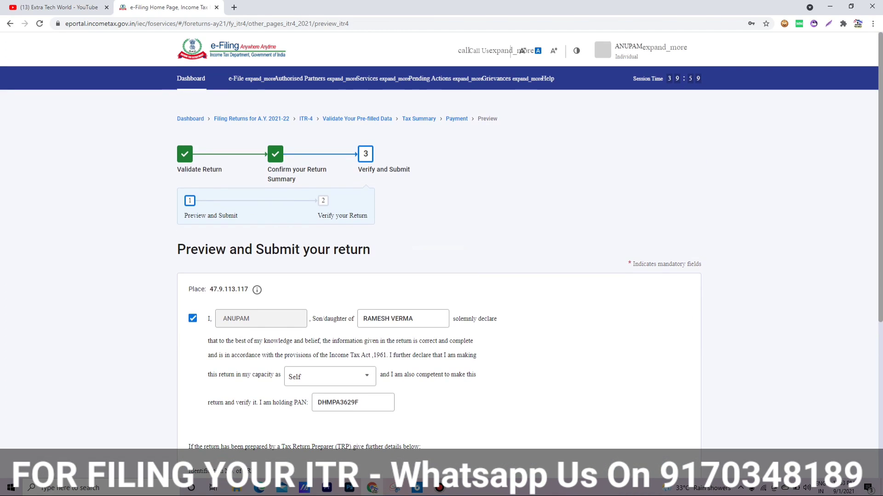
scroll(662, 363, "down", 5)
left_click(661, 360)
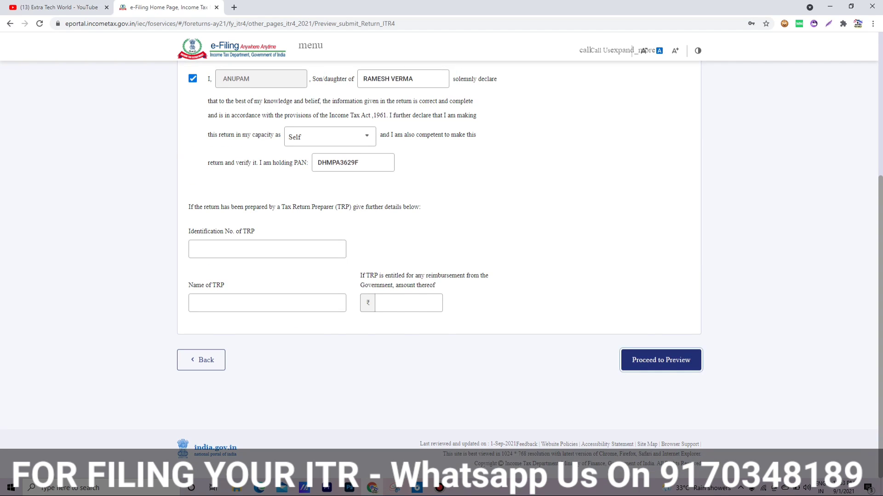
scroll(439, 258, "down", 8)
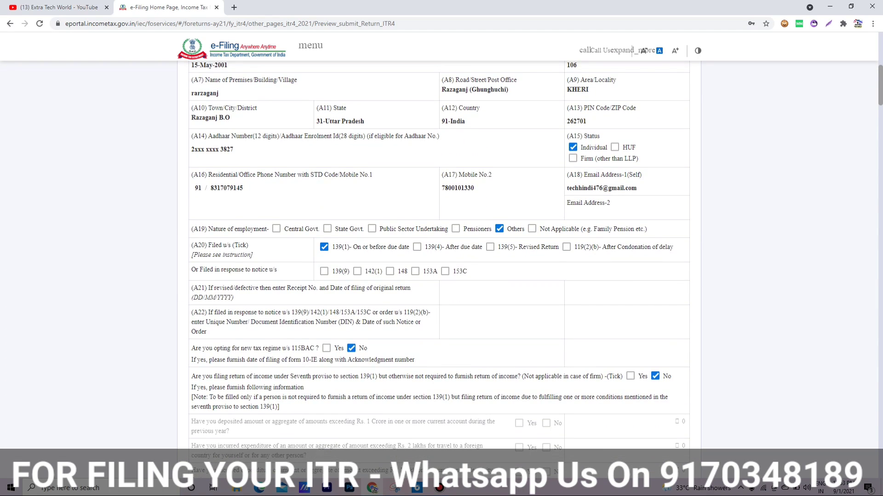
scroll(439, 257, "down", 20)
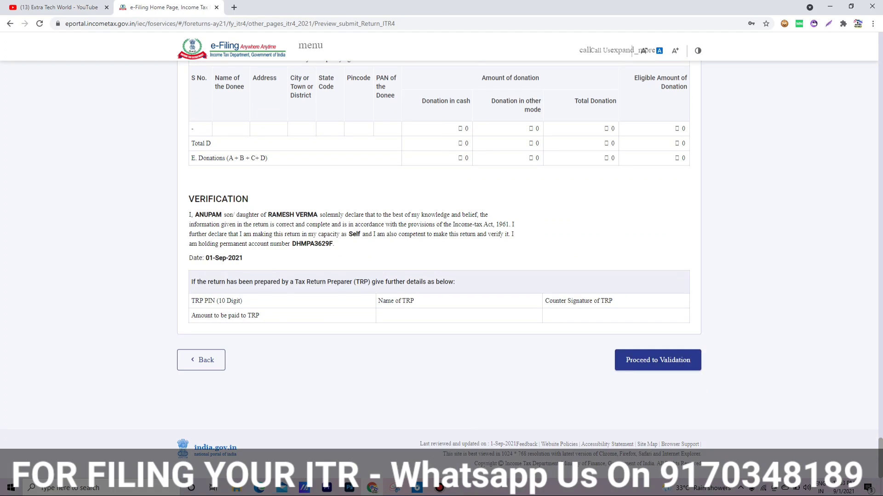
left_click(658, 360)
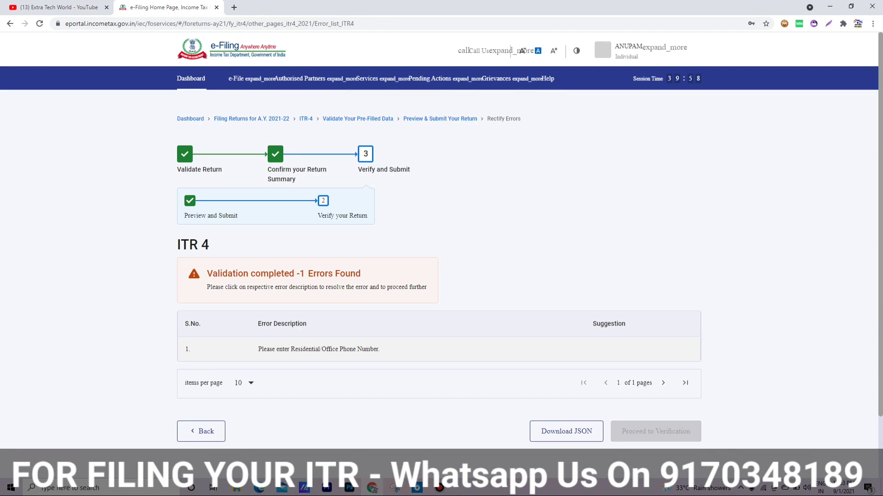
Step: From the error, open the contact details and try entering the residential/office phone number
left_click(318, 349)
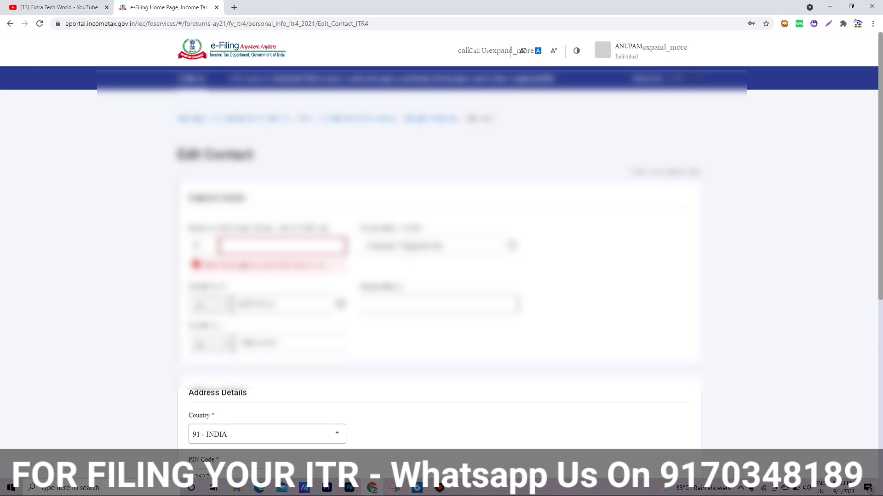
type("2451178")
key("ctrl+a")
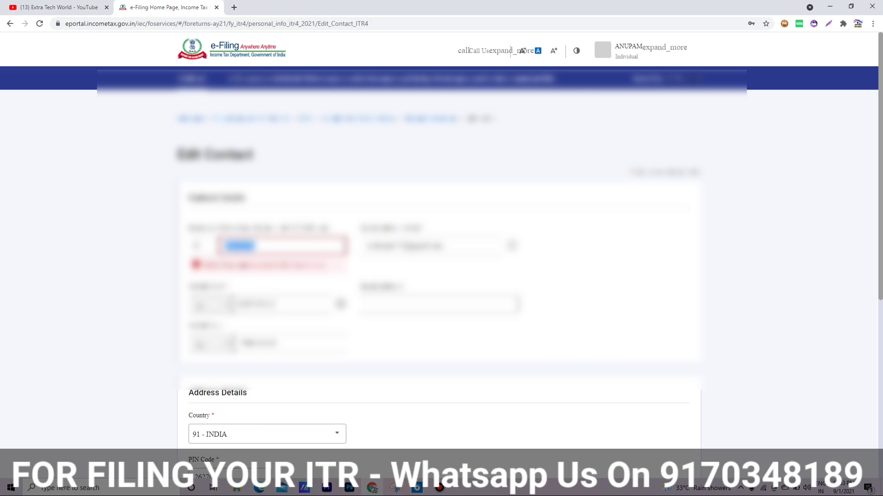
key("BackSpace")
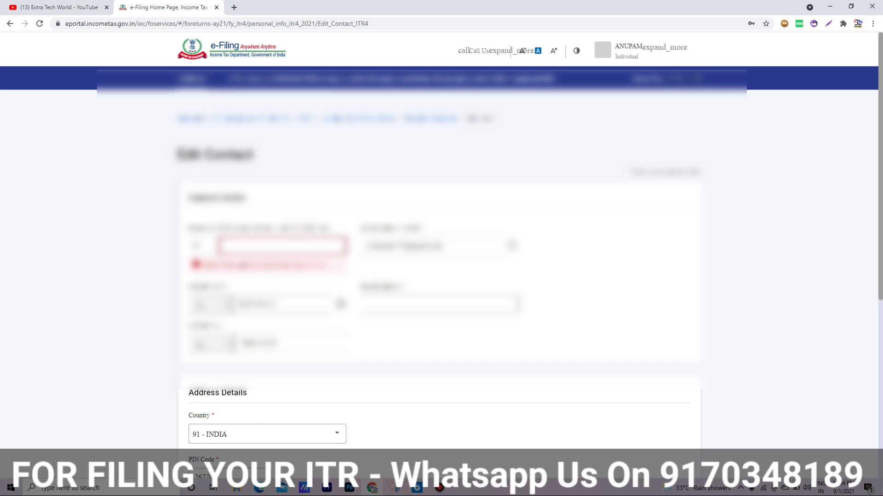
type("2451178")
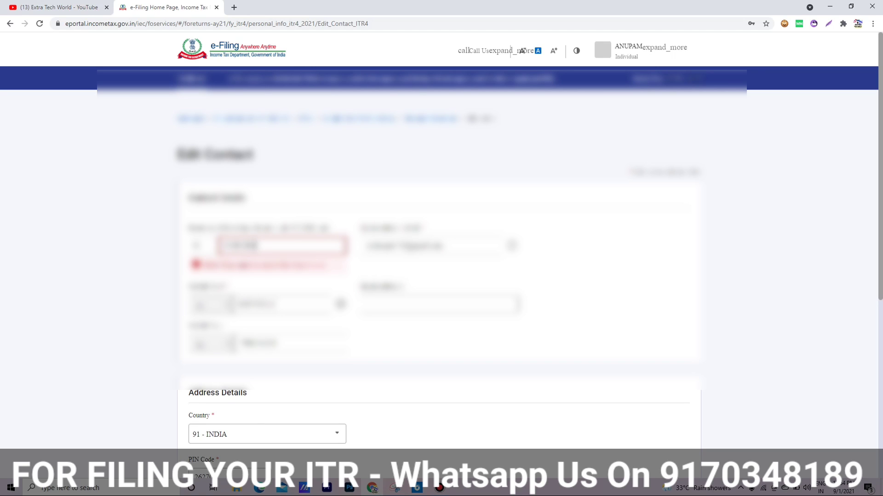
key("BackSpace")
key("BackSpace")
key("BackSpace")
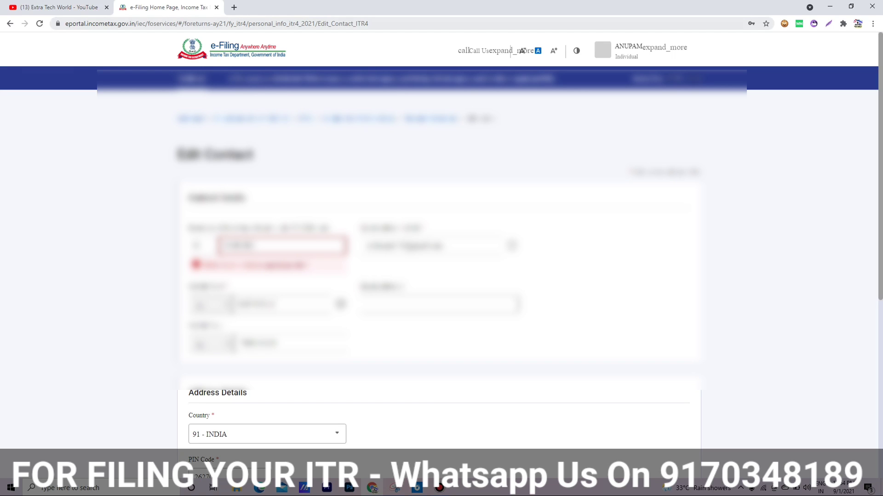
Step: Enter the phone number in the empty residential/office phone field and save the contact details
left_click(483, 5)
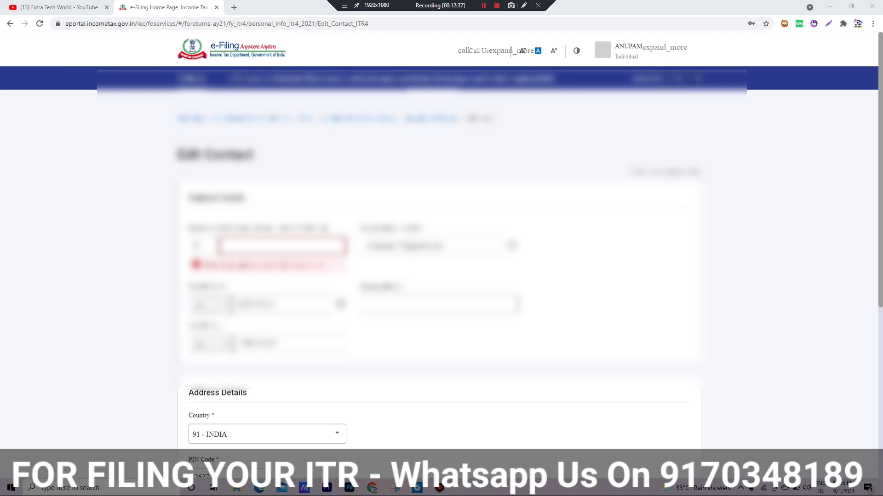
left_click_drag(189, 227, 216, 247)
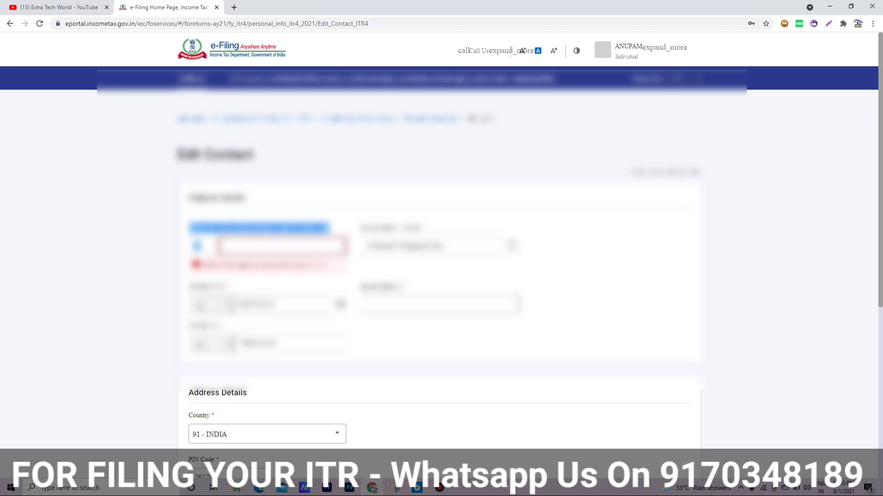
scroll(439, 257, "down", 6)
scroll(439, 257, "up", 3)
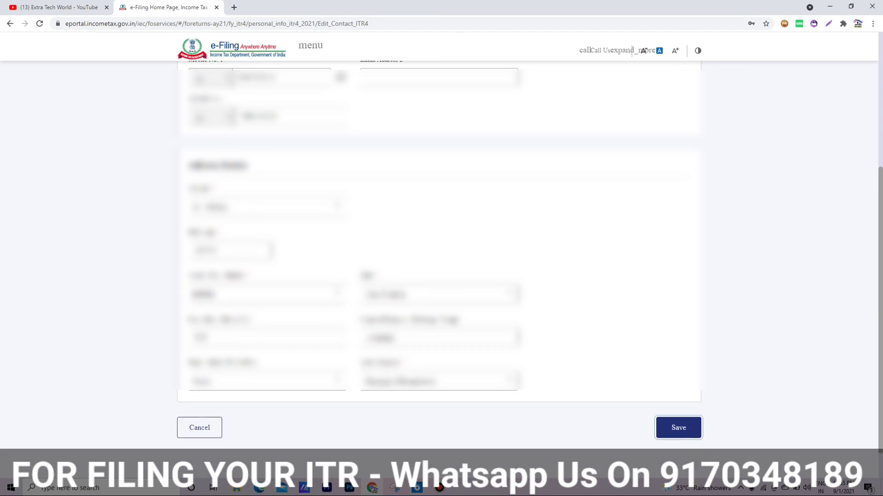
left_click(589, 193)
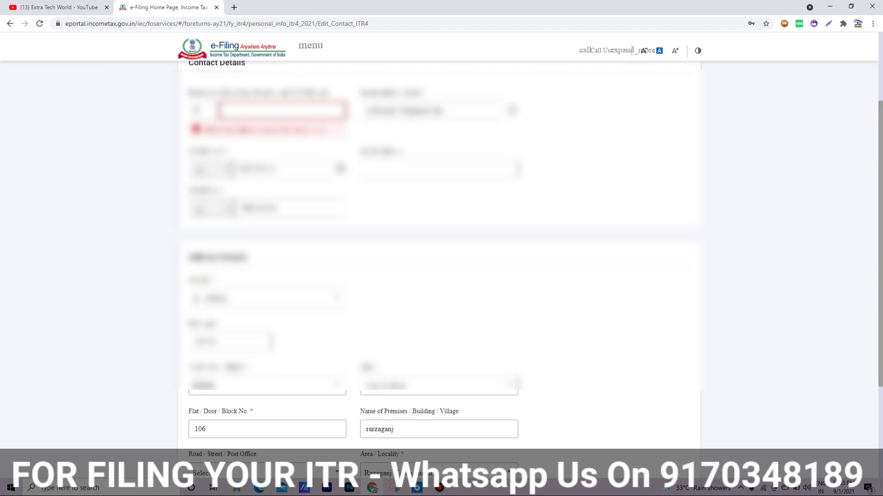
type("????????")
scroll(439, 258, "down", 3)
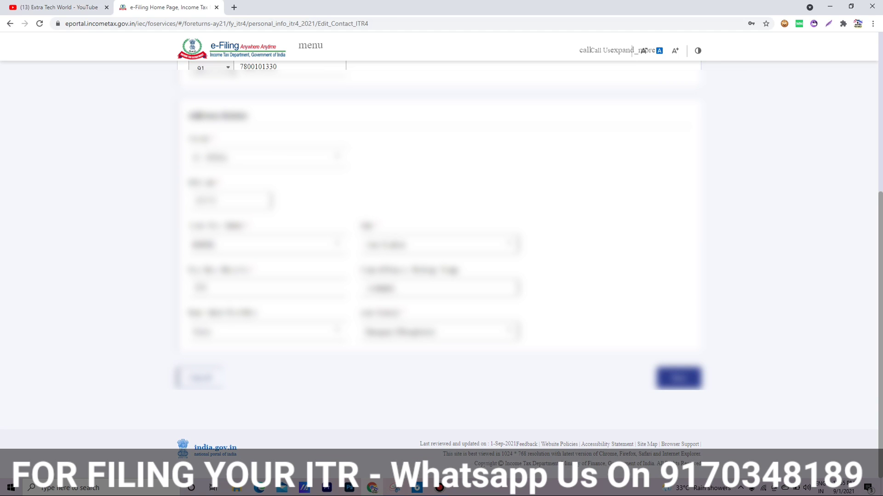
left_click(678, 378)
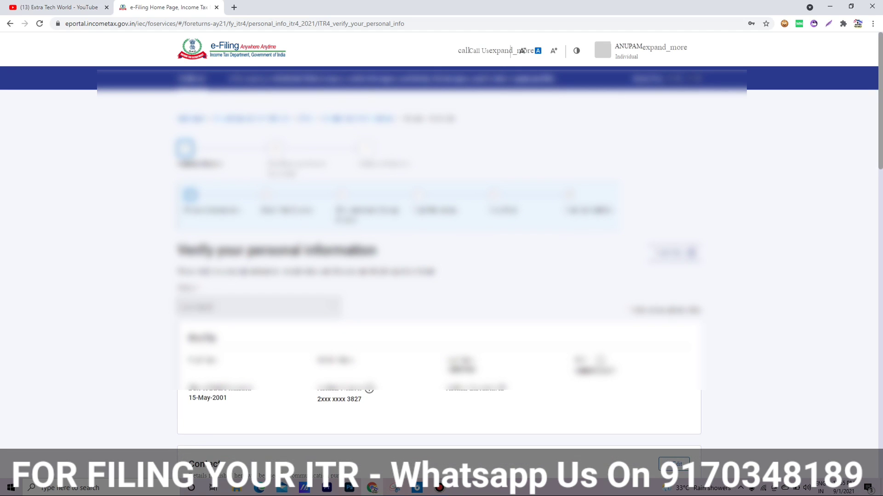
Step: Confirm personal information, pass the return summary and tax payment pages, and revalidate the corrected ITR-4
scroll(439, 257, "down", 15)
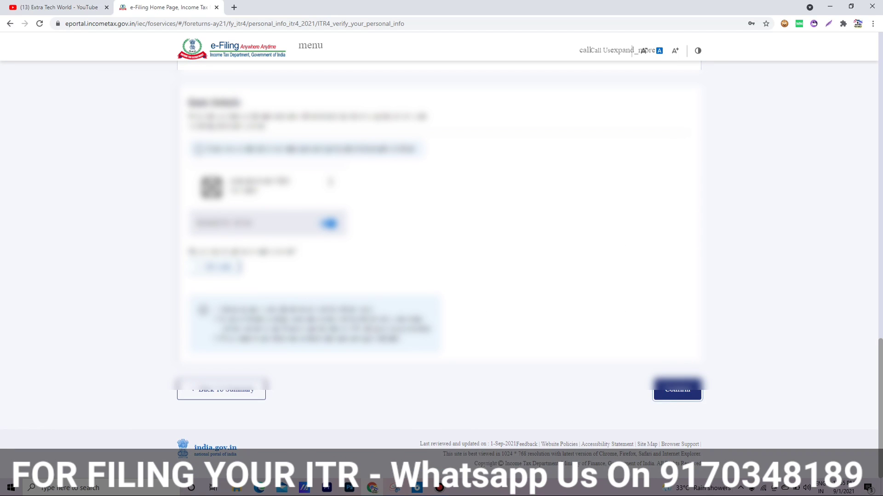
left_click(677, 390)
scroll(439, 257, "down", 10)
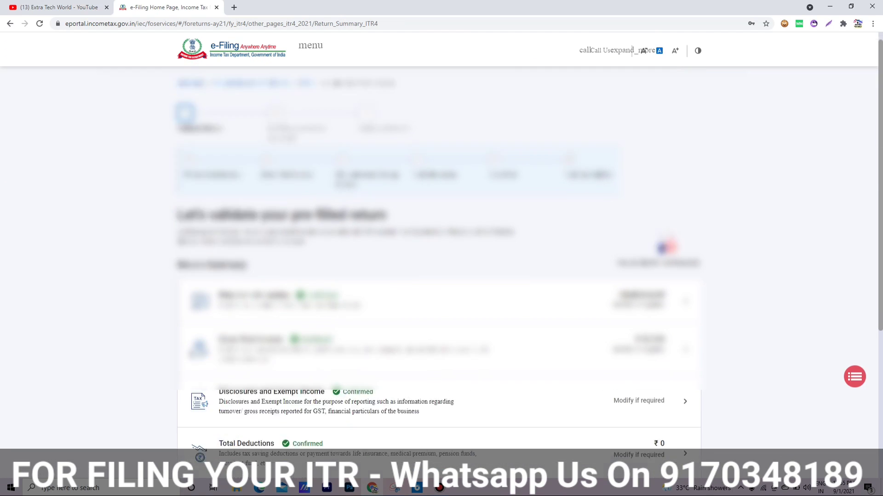
left_click(672, 375)
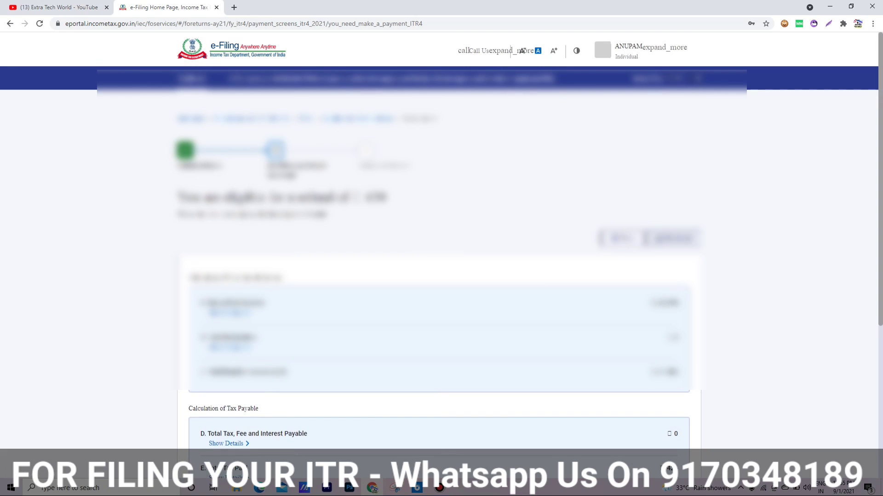
scroll(439, 257, "down", 10)
left_click(662, 374)
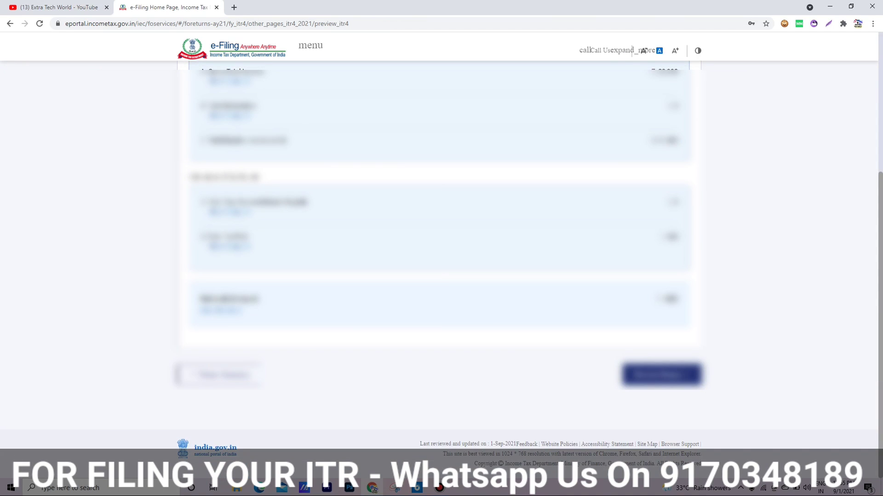
scroll(439, 257, "down", 10)
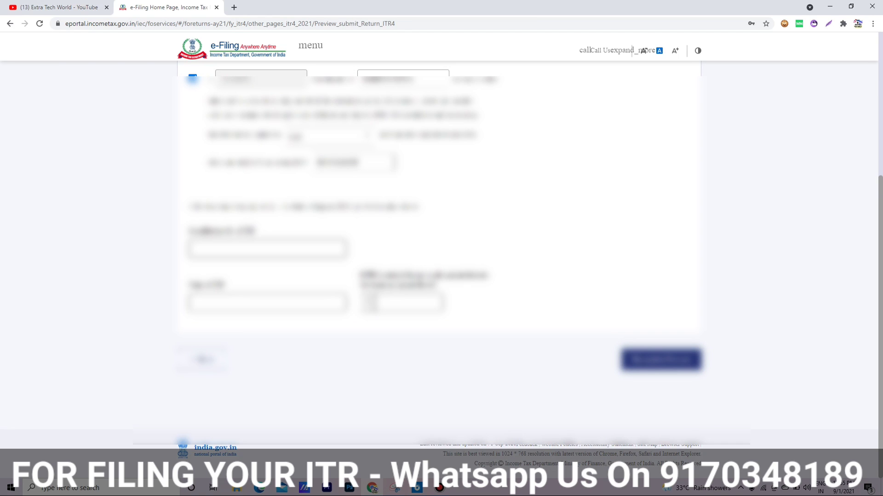
scroll(439, 257, "down", 15)
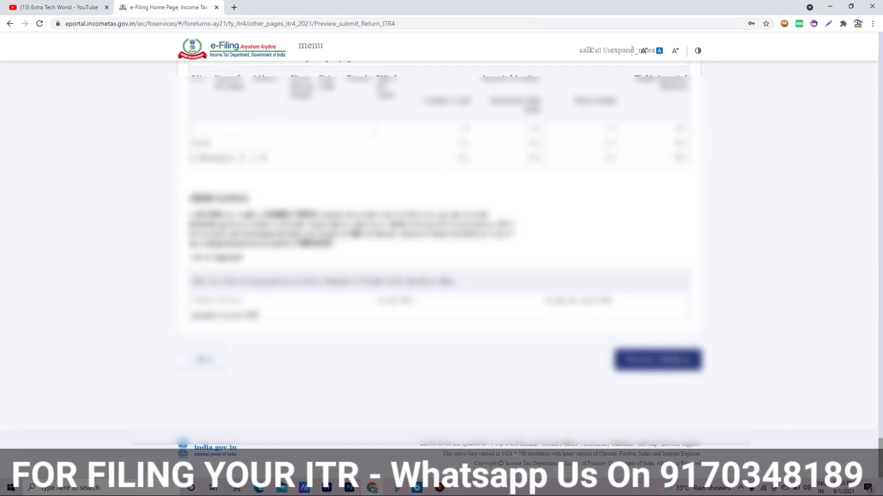
left_click(657, 359)
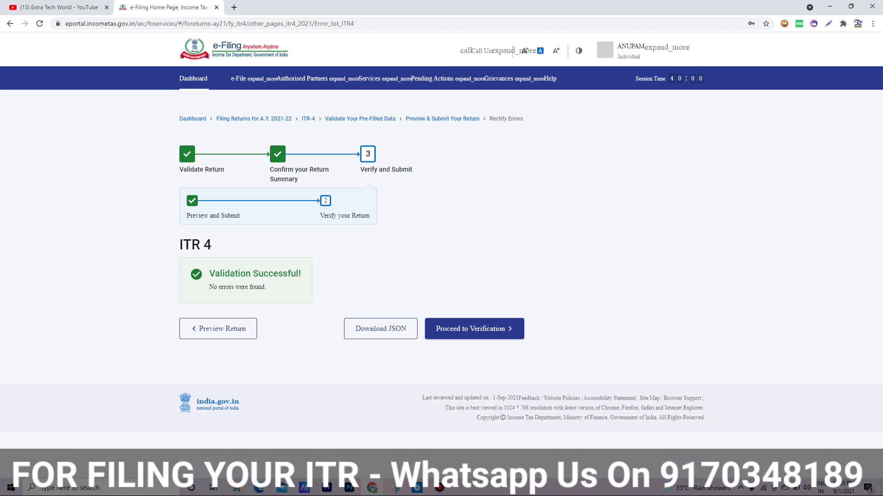
Step: Proceed from the successful validation to verification and choose e-Verify Now
left_click_drag(209, 274, 302, 275)
left_click(331, 276)
left_click(474, 328)
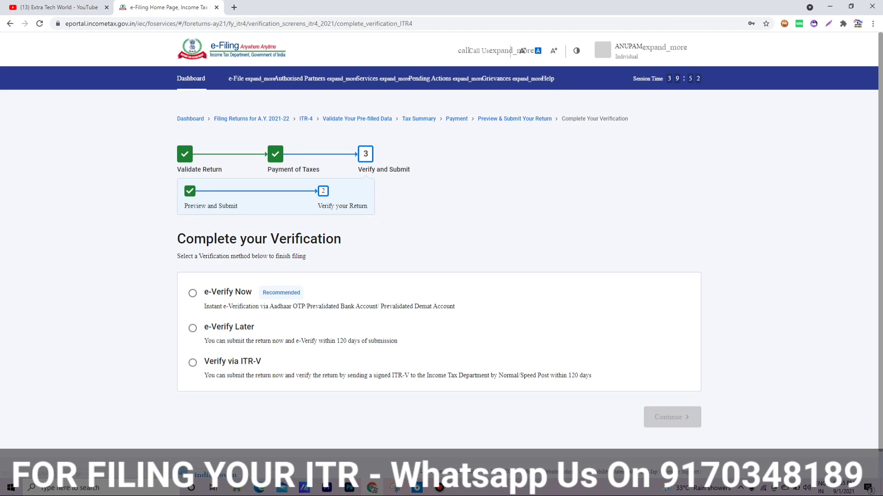
left_click(193, 293)
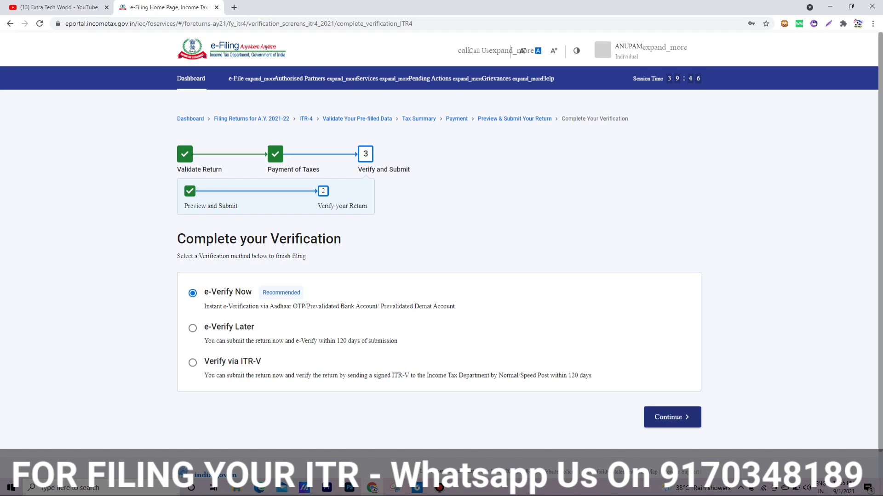
left_click(672, 417)
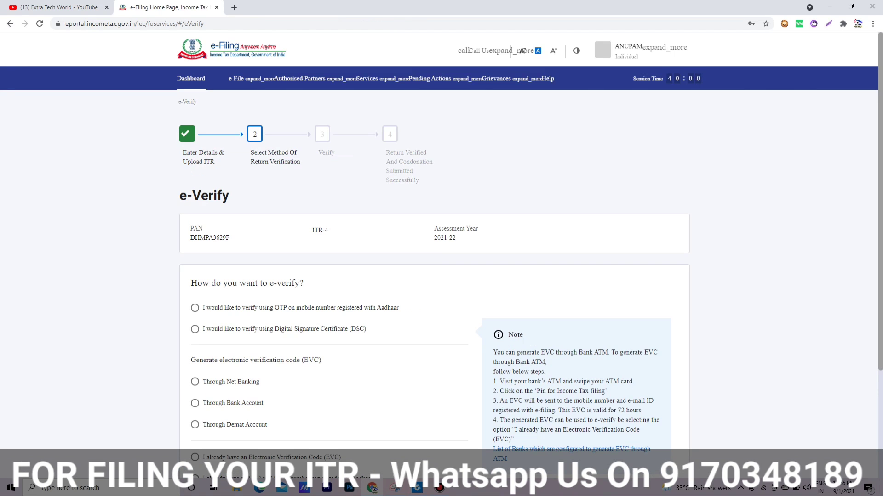
Step: Choose OTP on the Aadhaar-registered mobile, consent, generate the Aadhaar OTP, then go to the YouTube tab
left_click(195, 308)
scroll(434, 276, "down", 3)
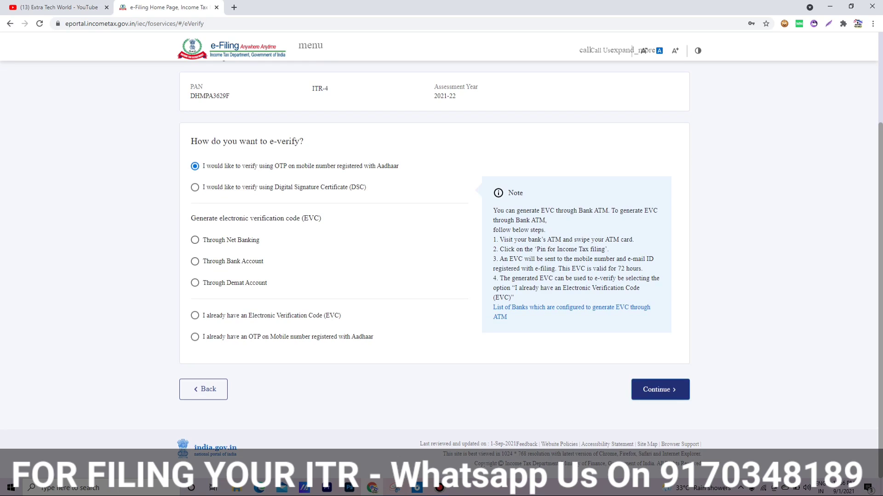
left_click(660, 390)
left_click(327, 280)
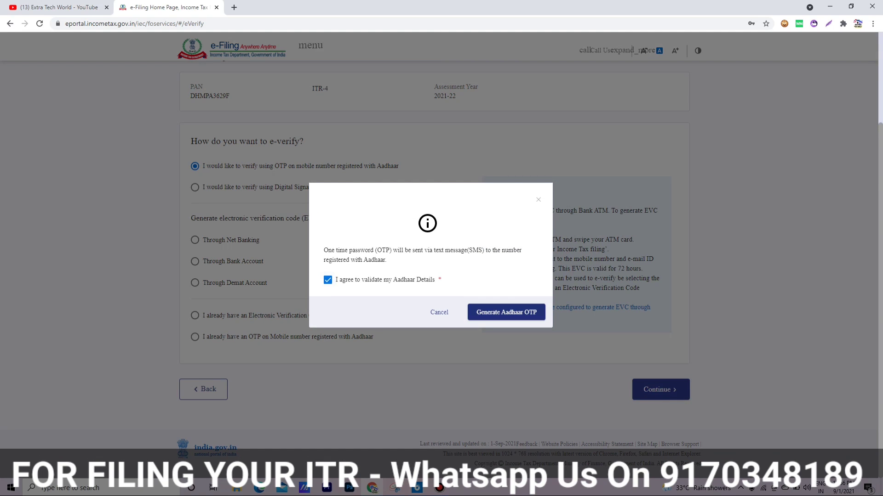
left_click(506, 311)
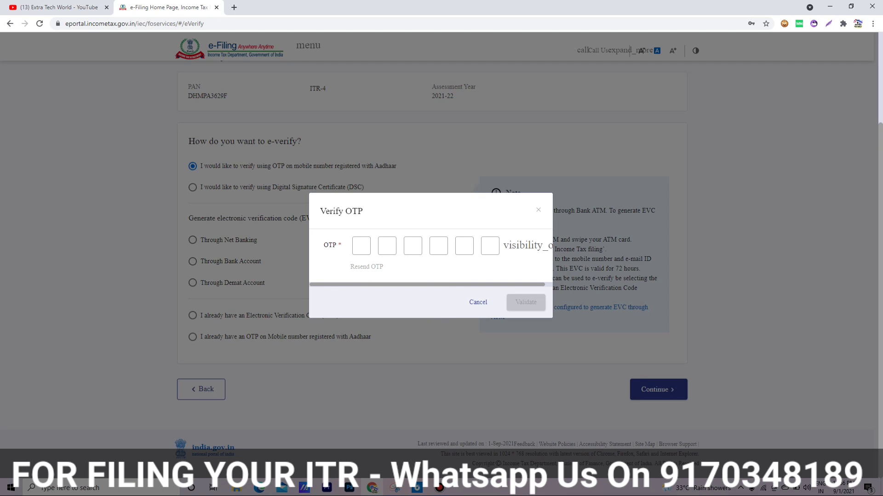
key("ctrl+1")
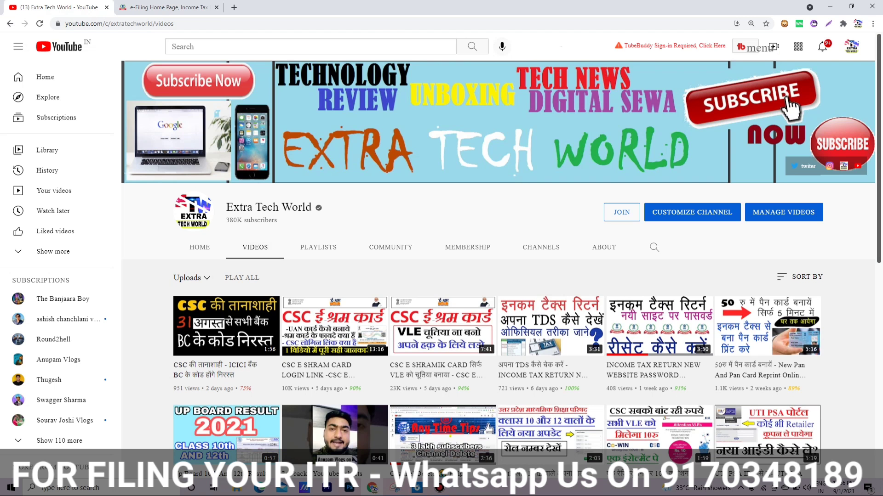